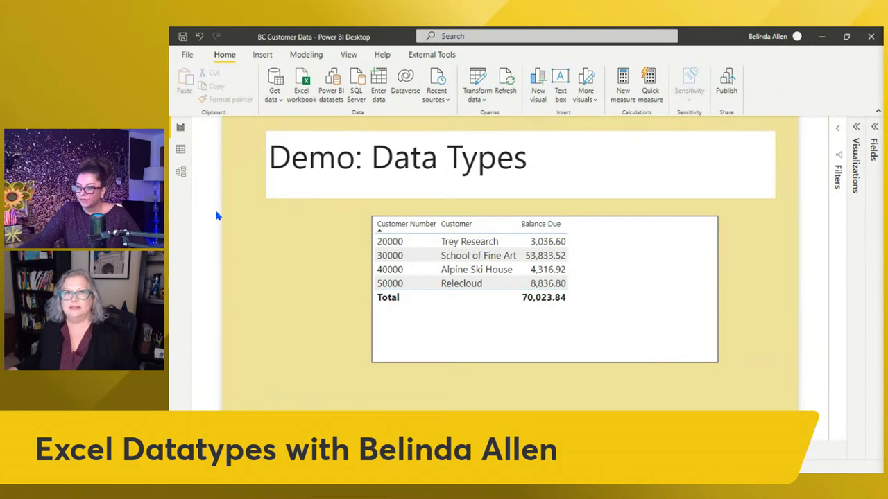
# Review the Customers table's featured table setup and save it with description BC Customers, row label Customer and key column Customer Number
pyautogui.click(181, 173)
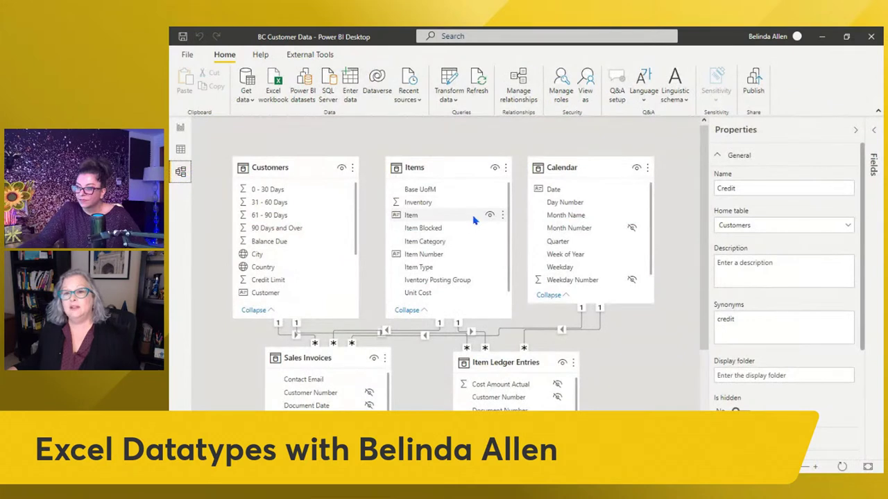
pyautogui.click(270, 168)
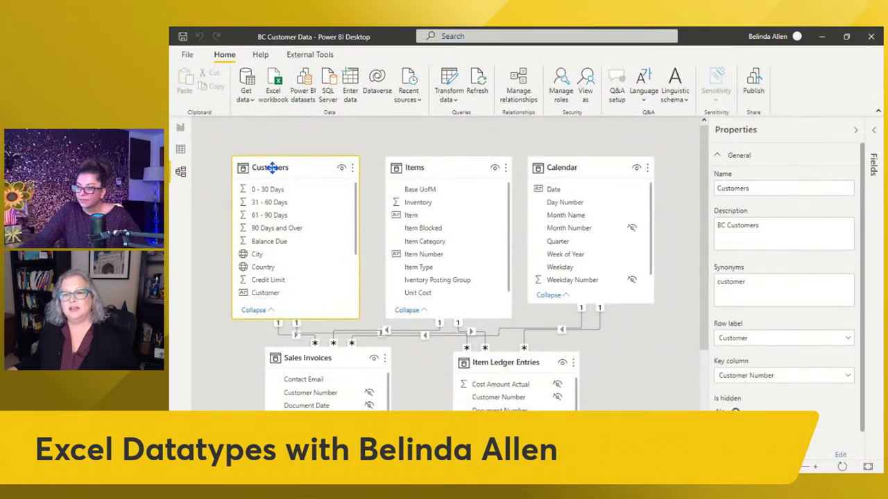
pyautogui.scroll(-1, 784, 291)
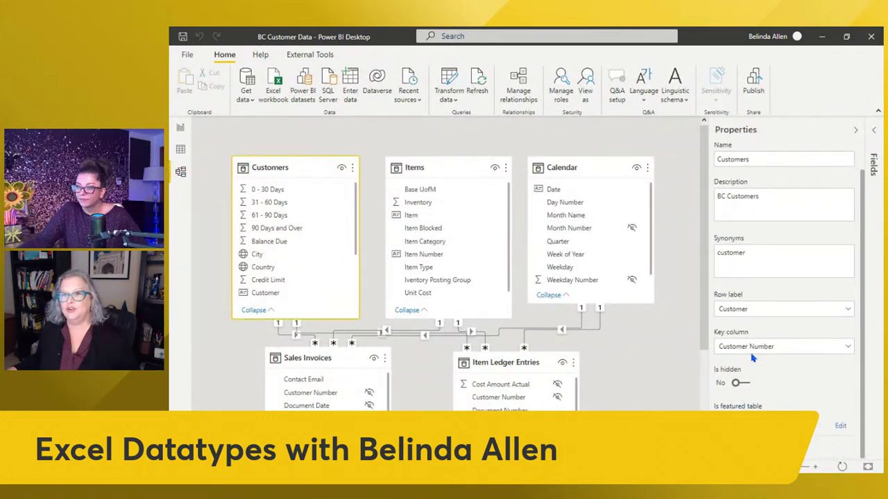
pyautogui.click(740, 421)
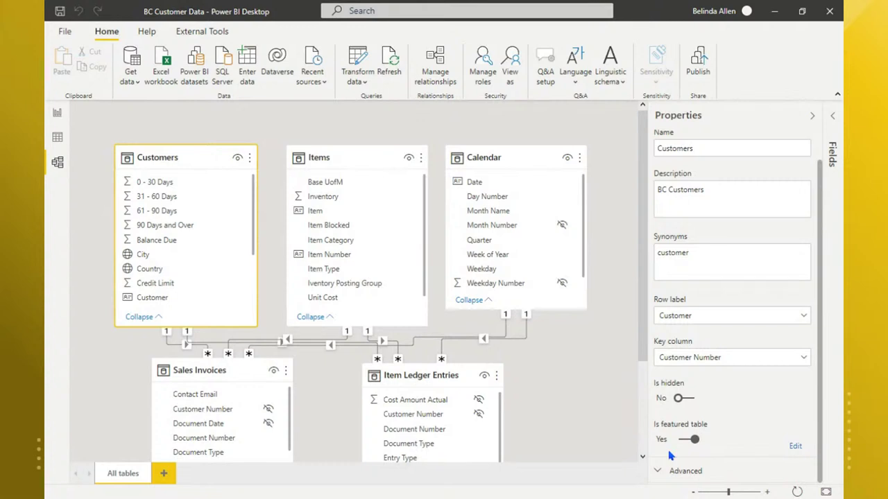
pyautogui.click(795, 447)
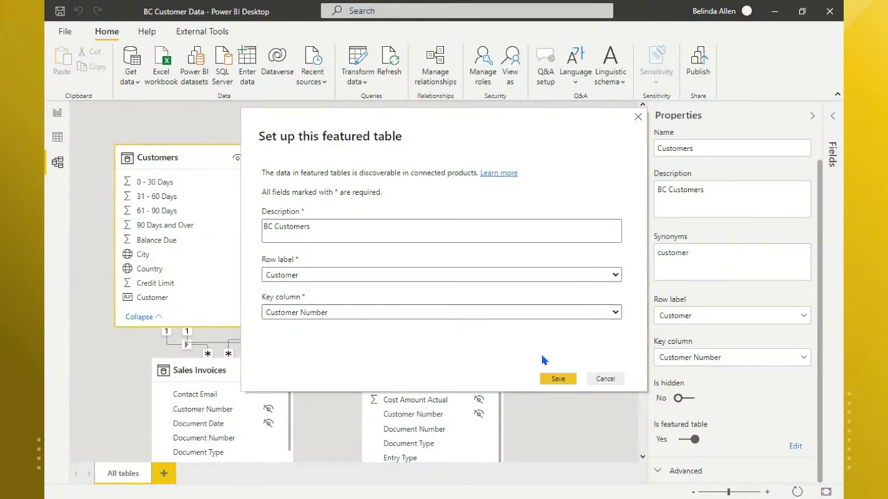
pyautogui.click(556, 382)
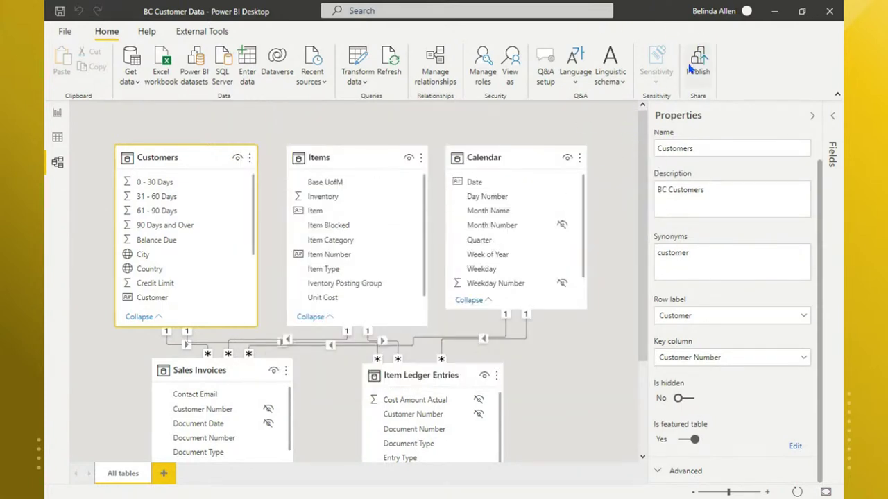
# Switch to the blank Excel workbook and enter the ticker symbols MSFT in C3 and TSLA in C4
pyautogui.click(774, 11)
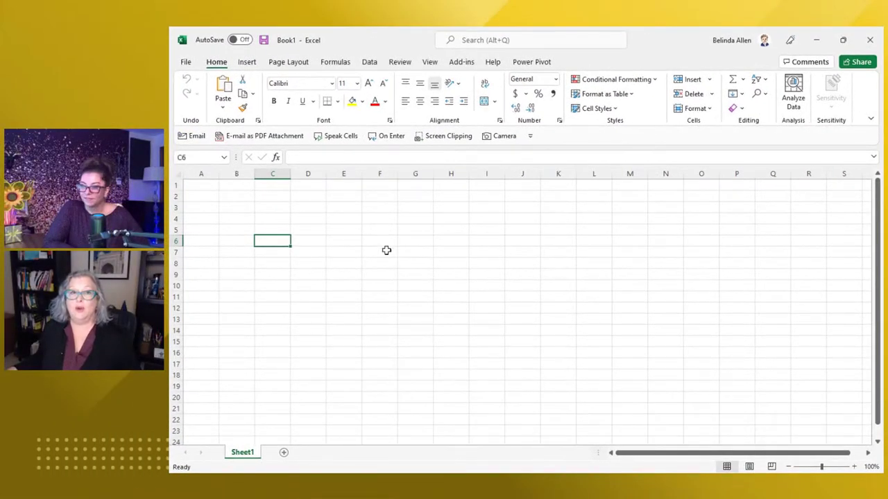
pyautogui.click(280, 207)
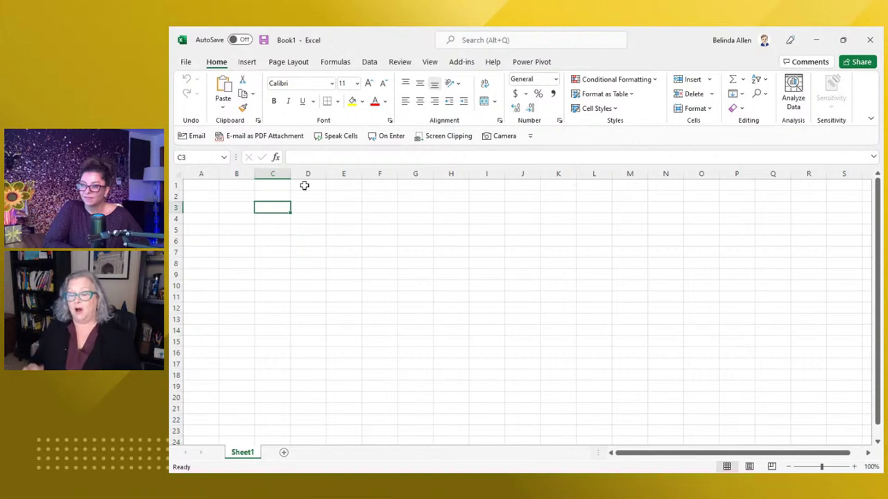
pyautogui.write('M')
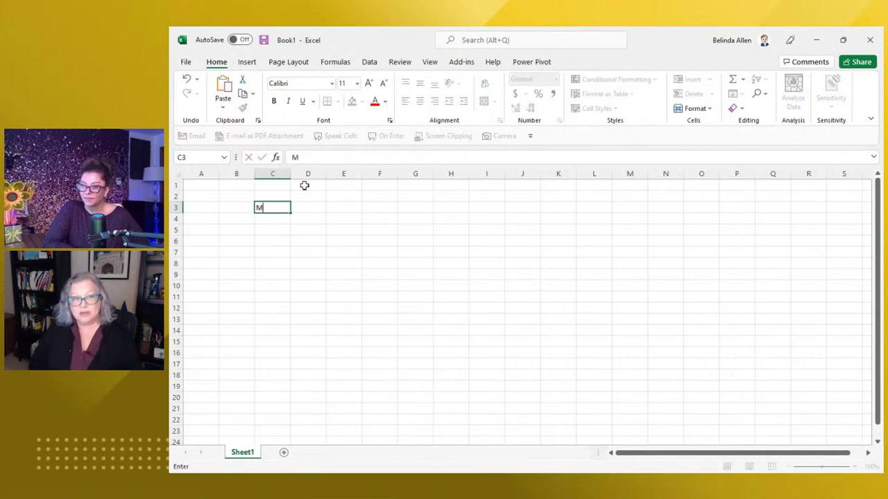
pyautogui.write('SFT')
pyautogui.press('Return')
pyautogui.write('TS')
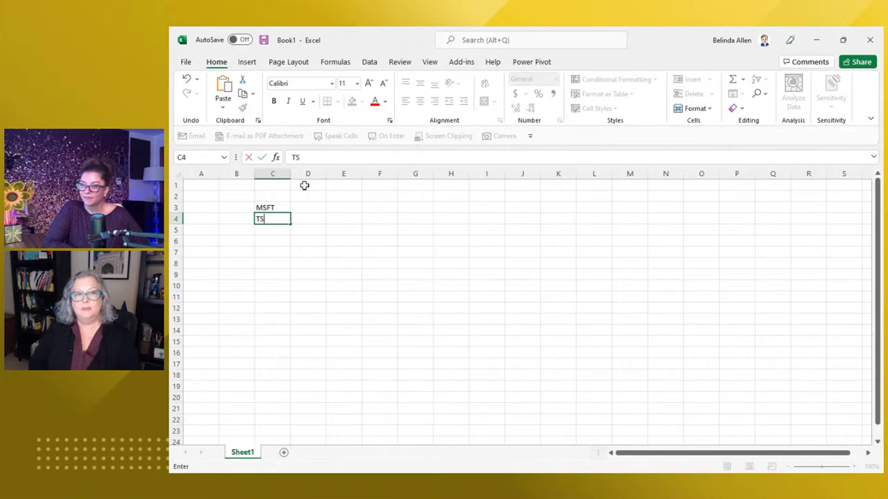
pyautogui.write('LA')
pyautogui.press('Return')
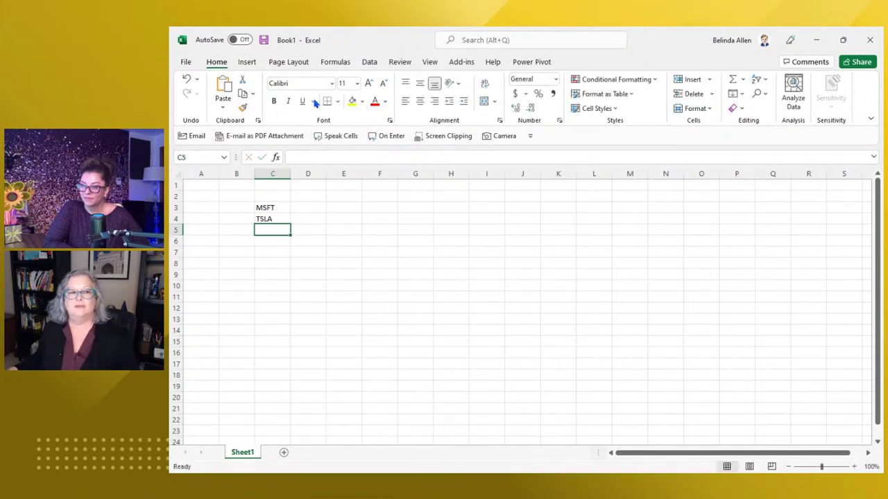
# Convert the ticker symbols in C3:C4 to the Stocks data type and autofit column C
pyautogui.moveTo(270, 208); pyautogui.dragTo(275, 218)
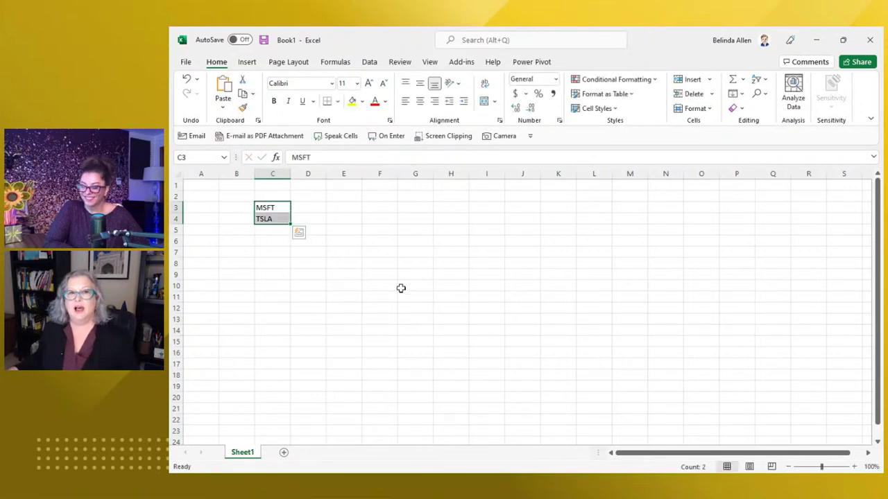
pyautogui.click(369, 62)
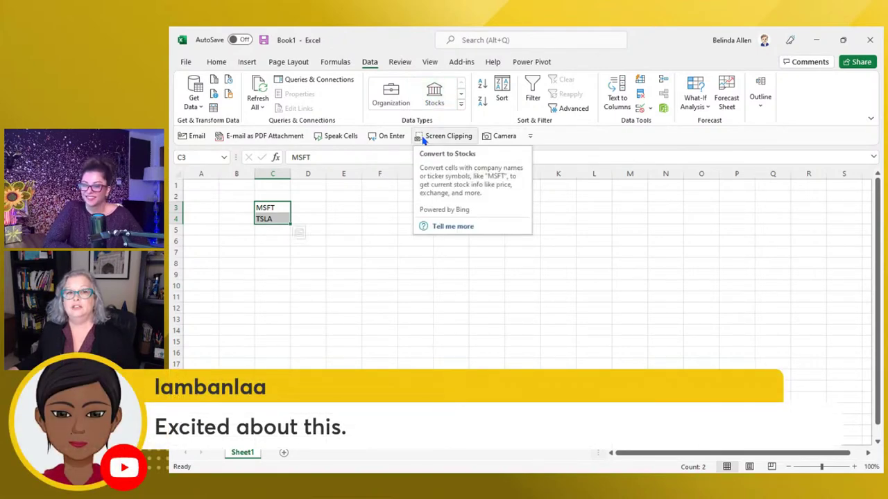
pyautogui.click(437, 97)
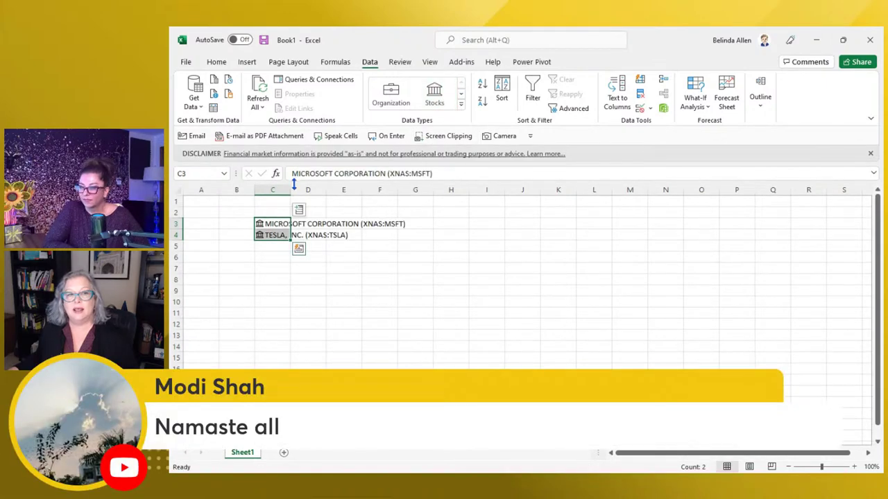
pyautogui.doubleClick(291, 190)
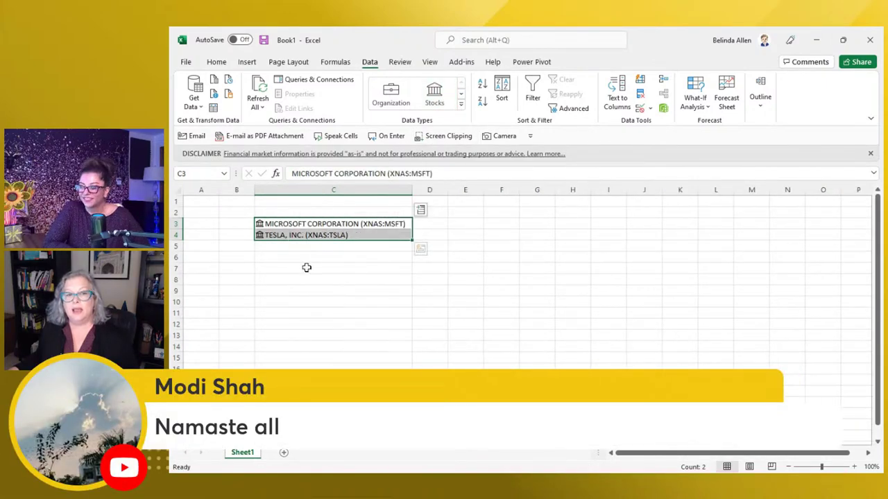
# Add the 52 week high field for both stocks in the adjacent column and autofit column D
pyautogui.click(420, 210)
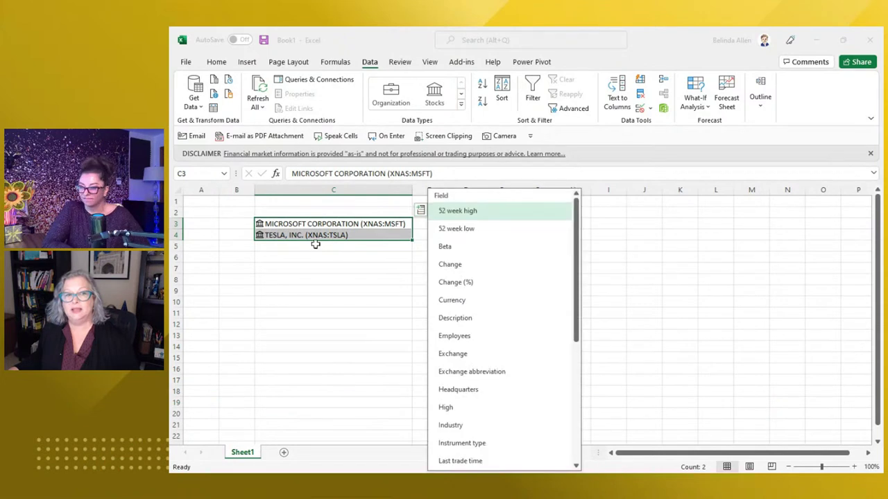
pyautogui.click(451, 210)
pyautogui.doubleClick(448, 190)
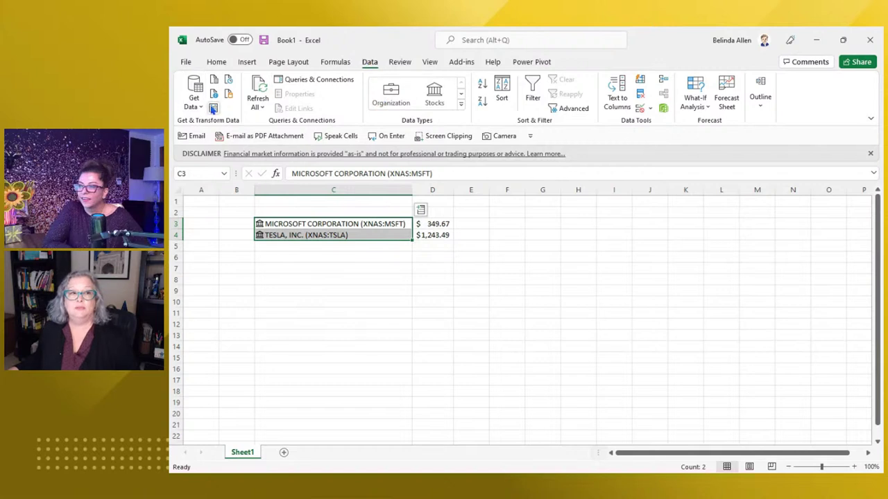
pyautogui.click(196, 106)
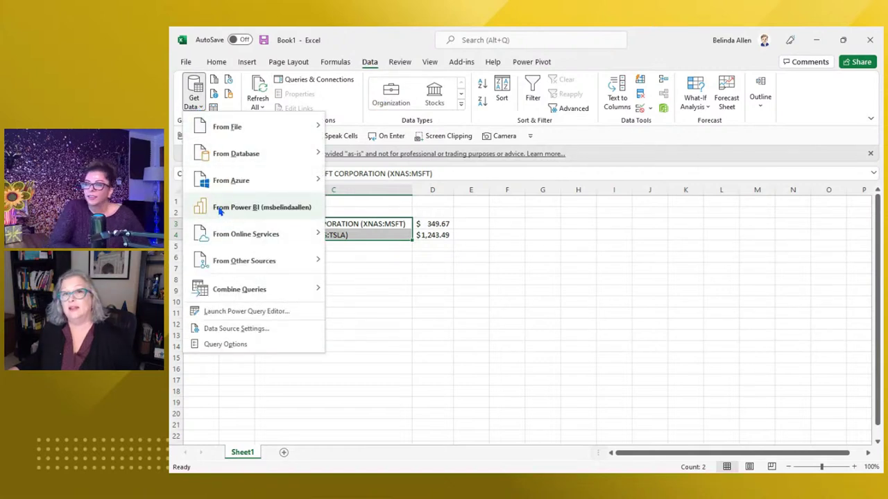
pyautogui.click(548, 268)
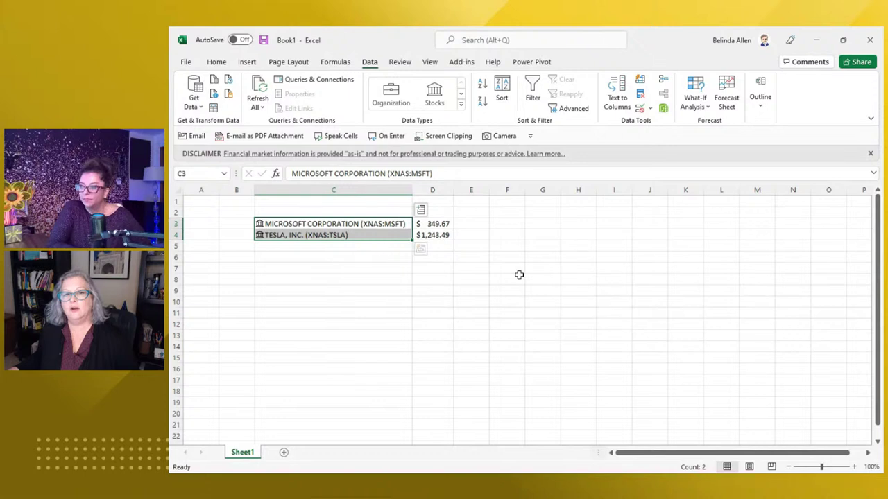
pyautogui.click(510, 268)
# Enter three customer numbers one below the other in cells F6 to F8
pyautogui.click(499, 258)
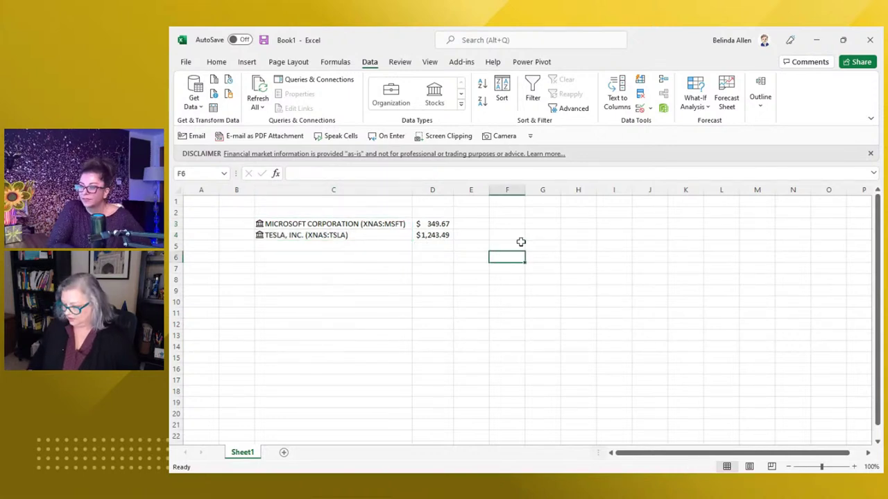
pyautogui.write('20000')
pyautogui.press('Return')
pyautogui.write('30000')
pyautogui.press('Return')
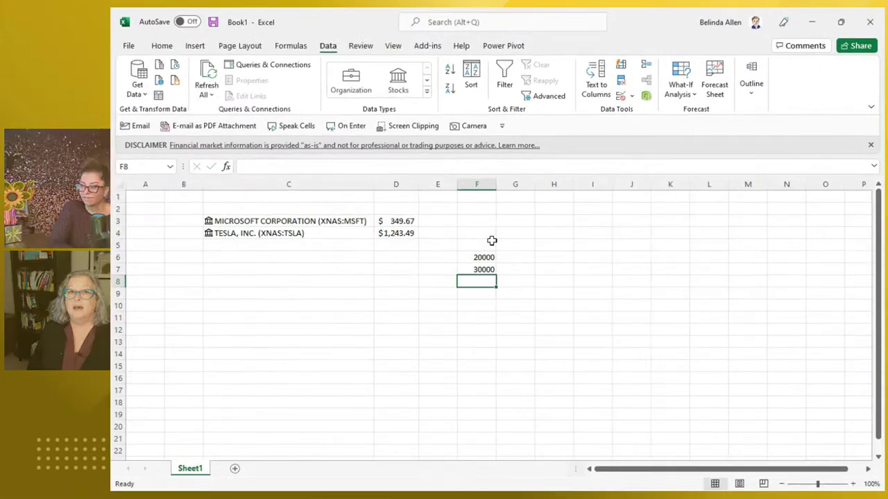
pyautogui.write('40000')
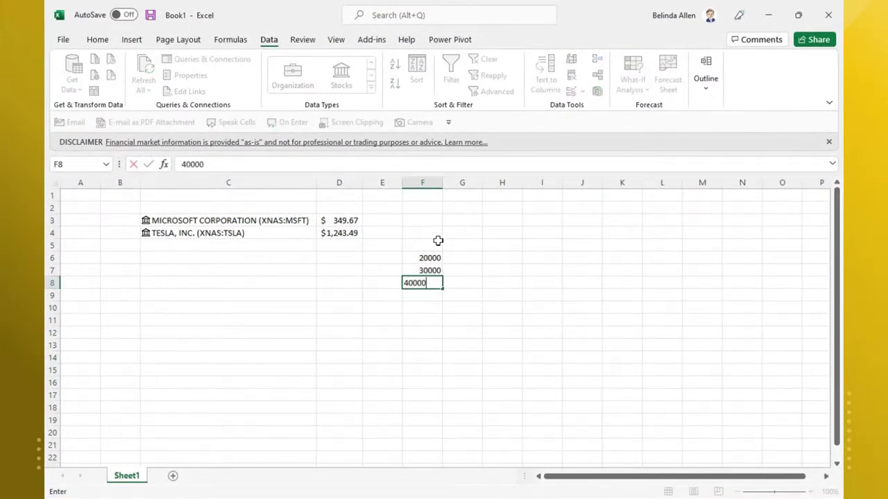
pyautogui.press('Return')
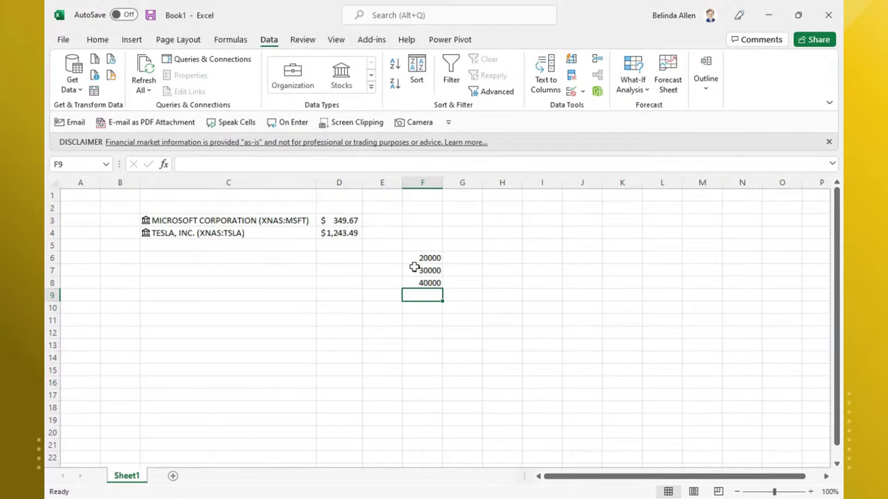
# Convert the customer numbers in F6:F8 to the organization's Customers data type and dismiss the financial disclaimer
pyautogui.moveTo(420, 257); pyautogui.dragTo(423, 282)
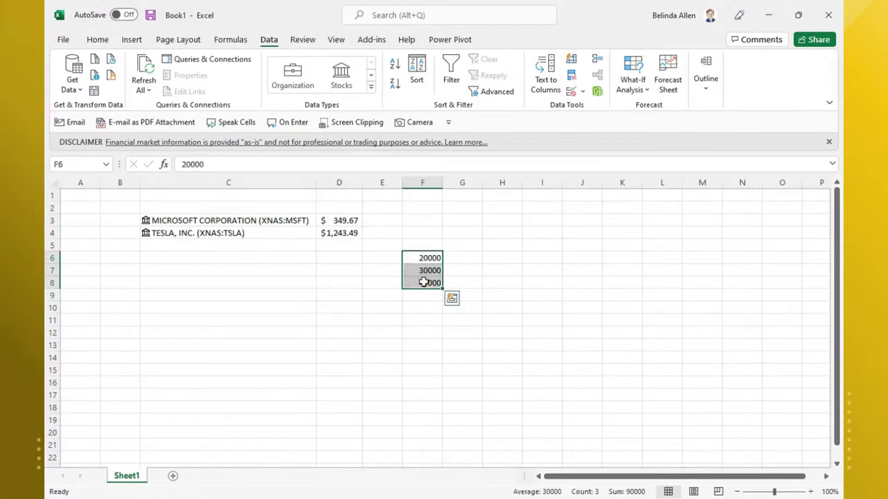
pyautogui.click(371, 87)
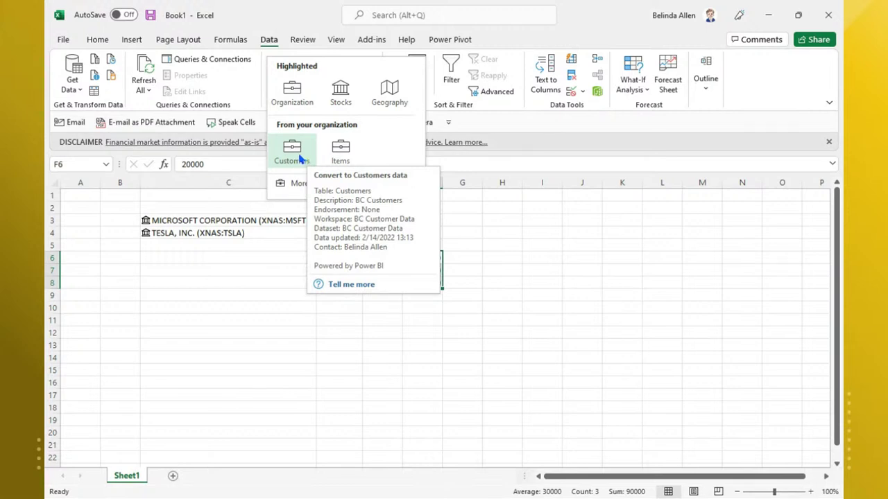
pyautogui.click(300, 160)
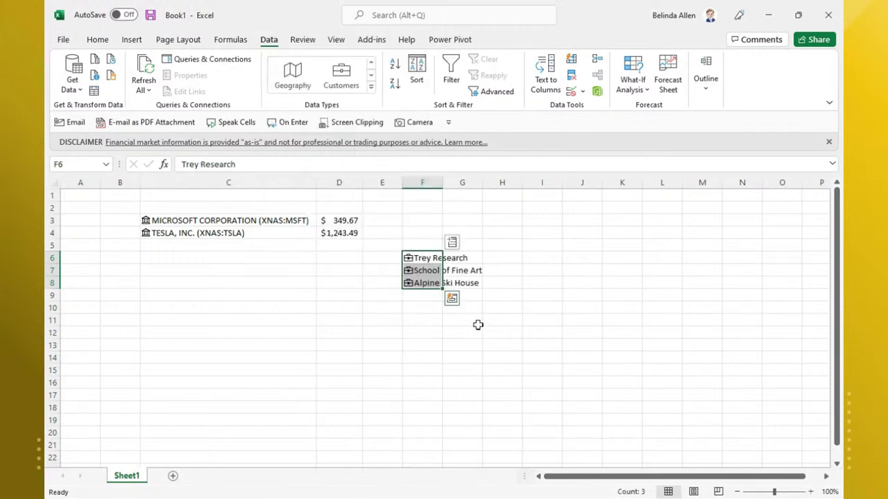
pyautogui.click(828, 143)
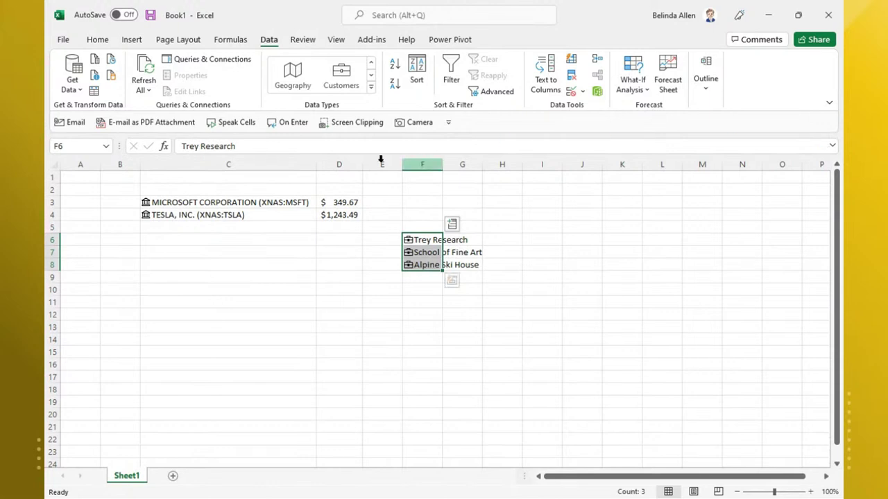
# Autofit column F and add the Balance Due field for the three customers in the adjacent column
pyautogui.doubleClick(441, 165)
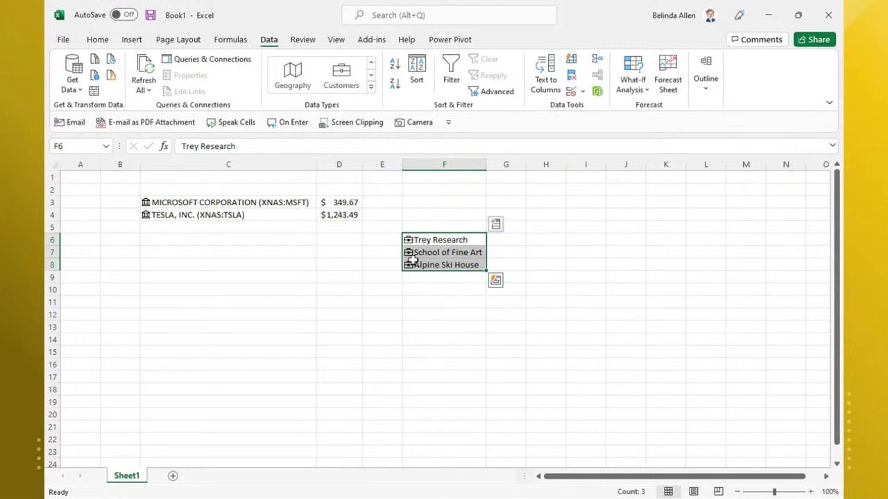
pyautogui.click(496, 226)
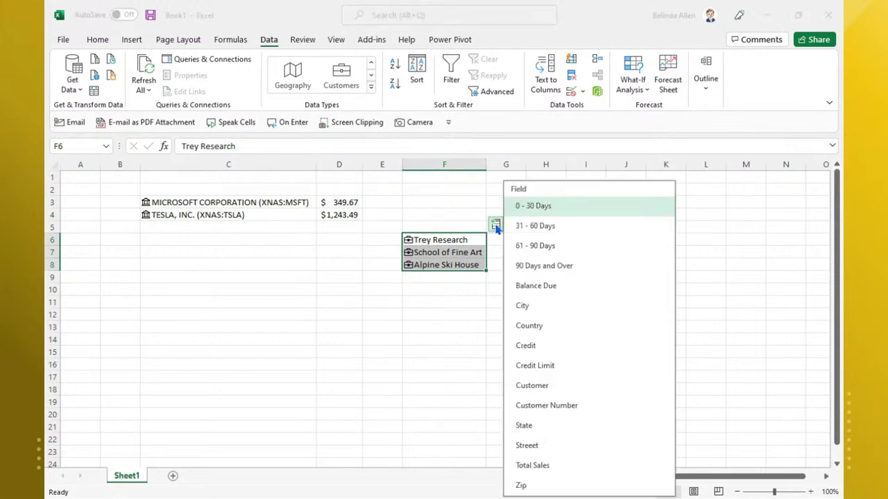
pyautogui.click(535, 285)
# Format F6:G8 as a table with a black header style, treating the range as having no headers
pyautogui.moveTo(422, 240); pyautogui.dragTo(505, 267)
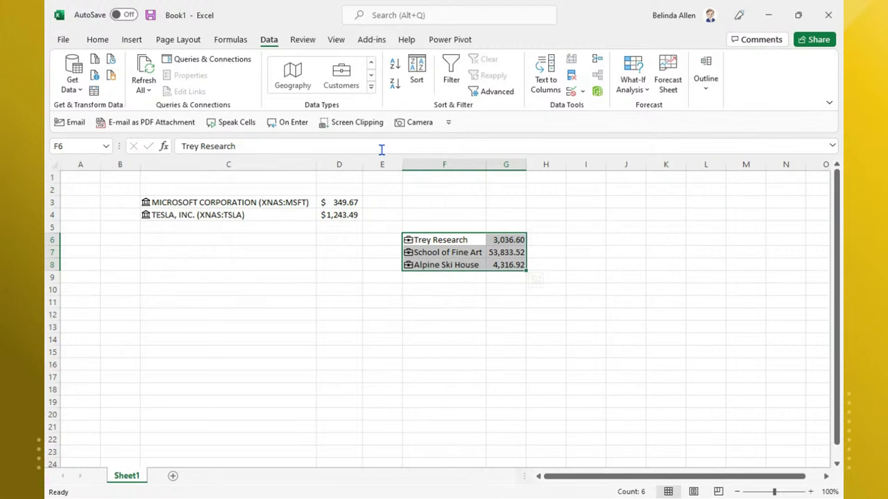
pyautogui.click(98, 41)
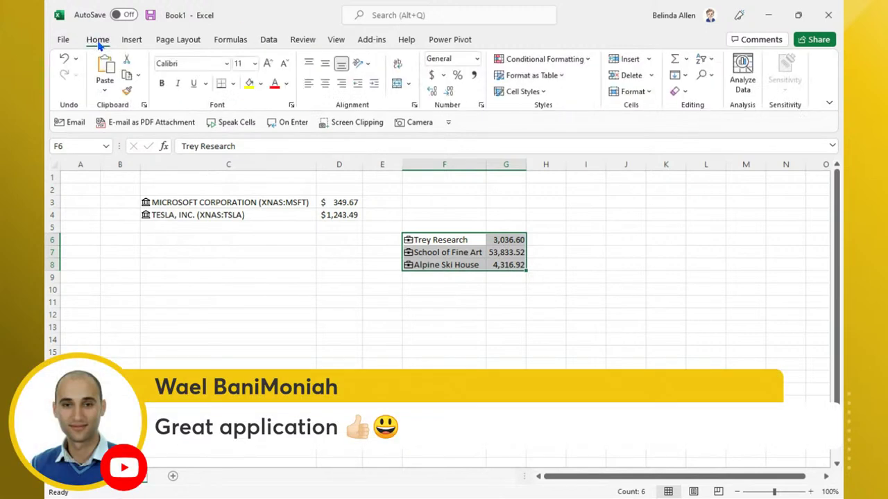
pyautogui.click(534, 77)
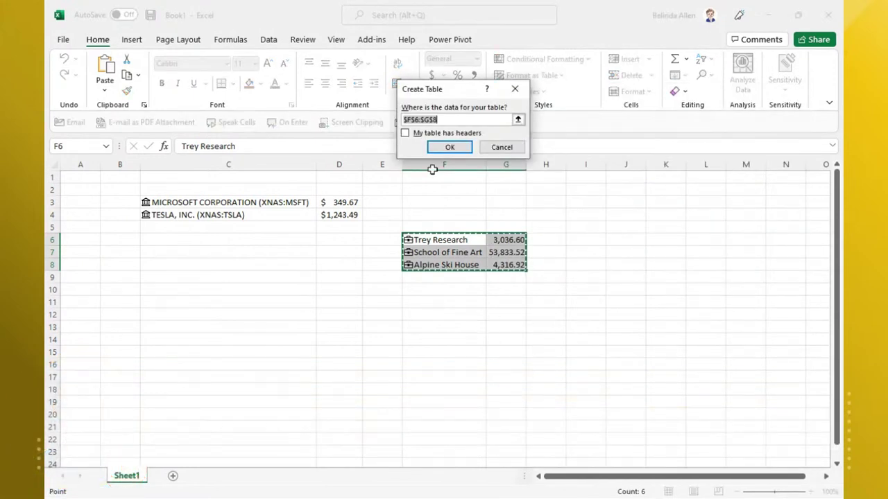
pyautogui.click(449, 146)
pyautogui.click(472, 327)
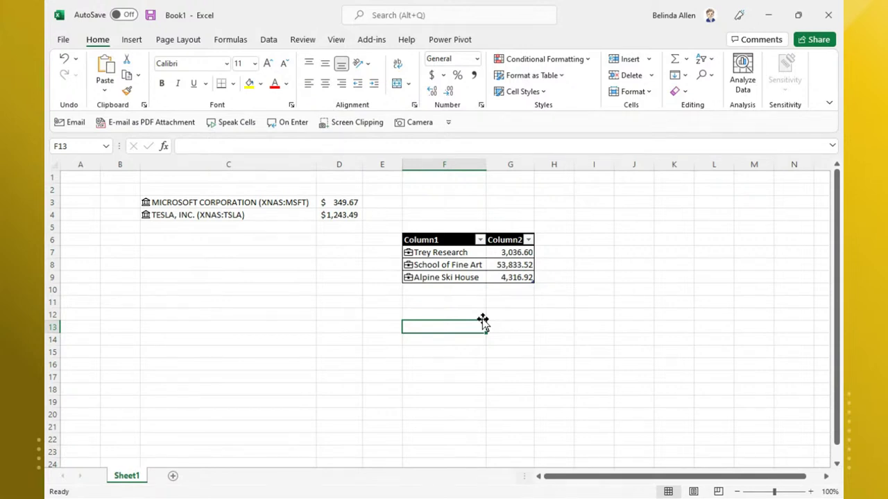
# Add a new row at the end of the customer table and enter another customer number in its first column
pyautogui.click(511, 276)
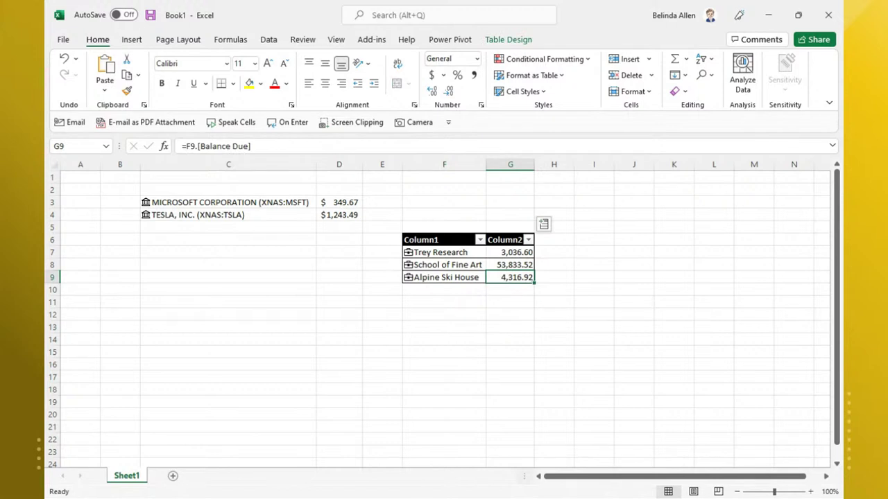
pyautogui.press('Tab')
pyautogui.write('50')
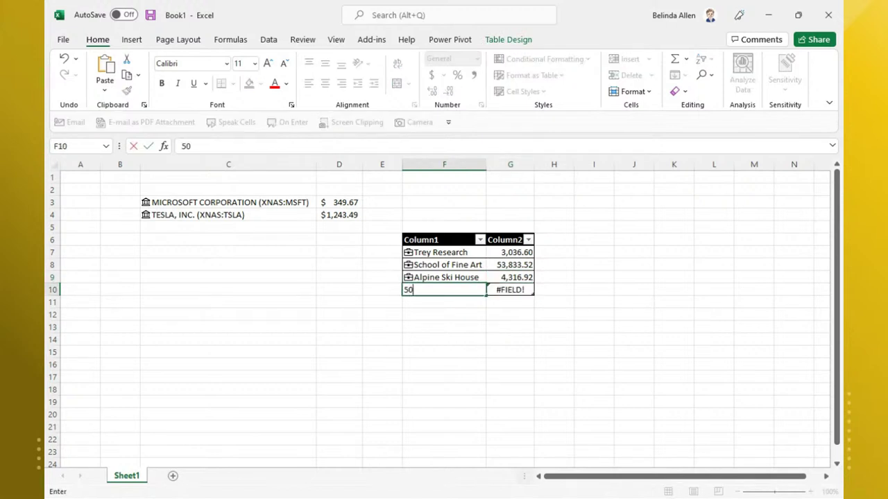
pyautogui.press('Tab')
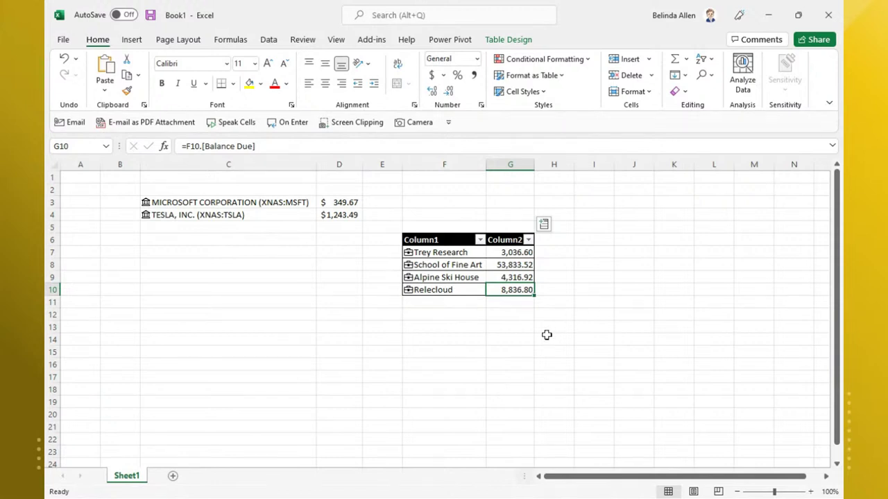
pyautogui.click(507, 375)
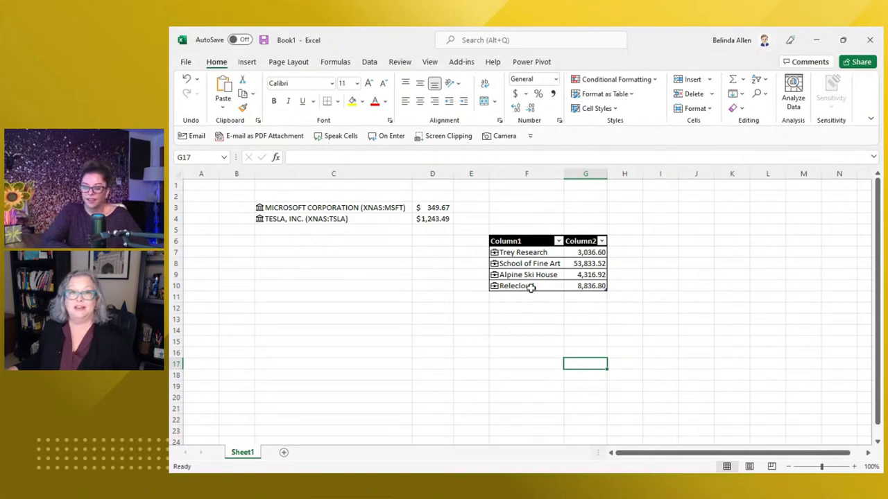
pyautogui.click(369, 63)
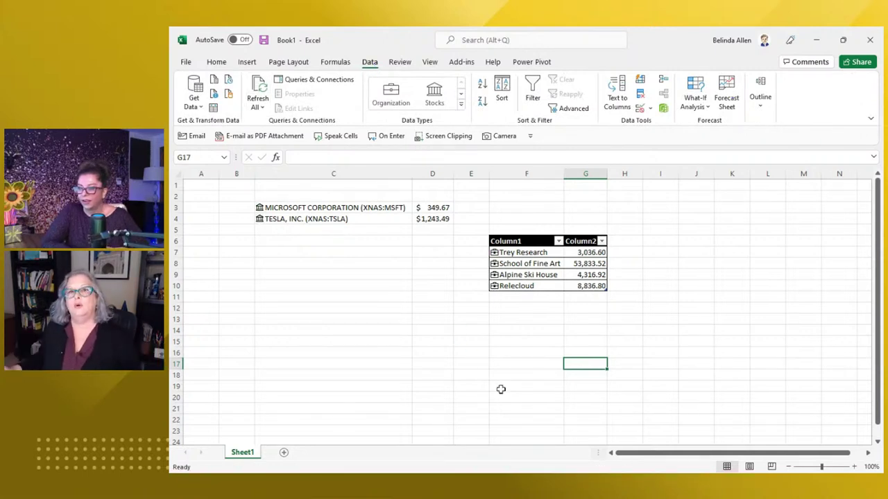
pyautogui.click(567, 330)
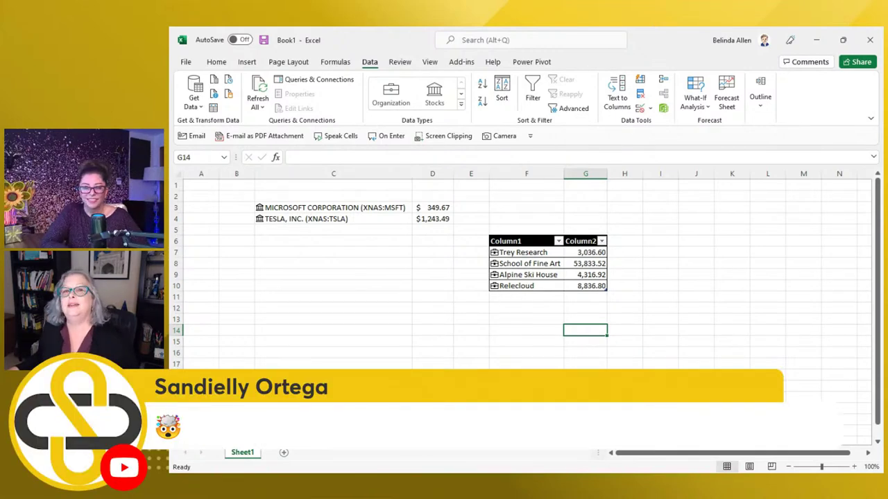
pyautogui.click(529, 352)
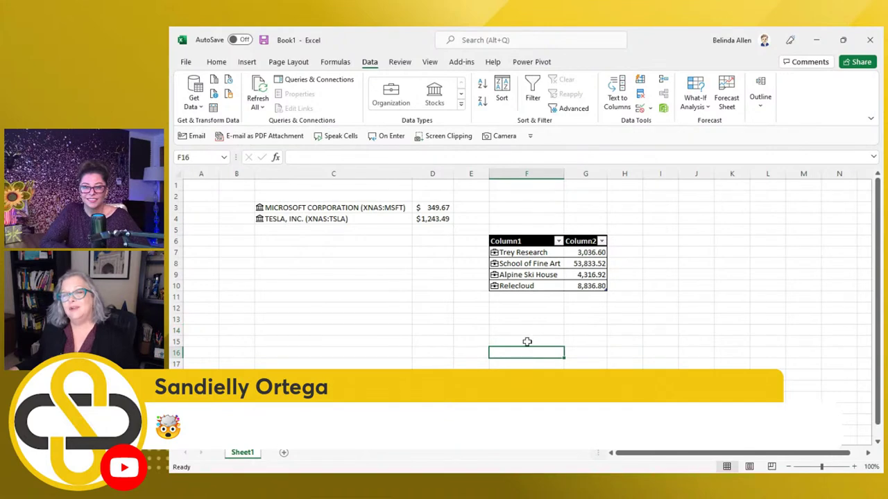
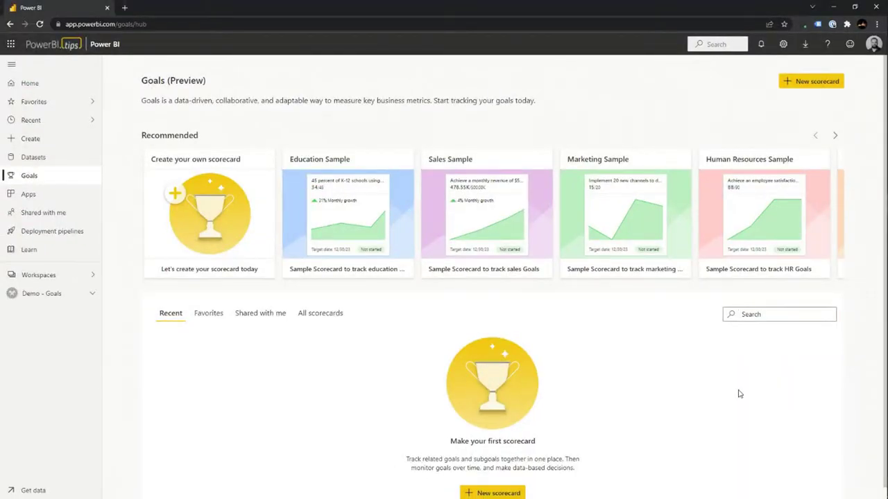
# Start a new scorecard in Power BI Goals, naming it with the owner's first name followed by "Year Goals"
pyautogui.scroll(-1, 718, 406)
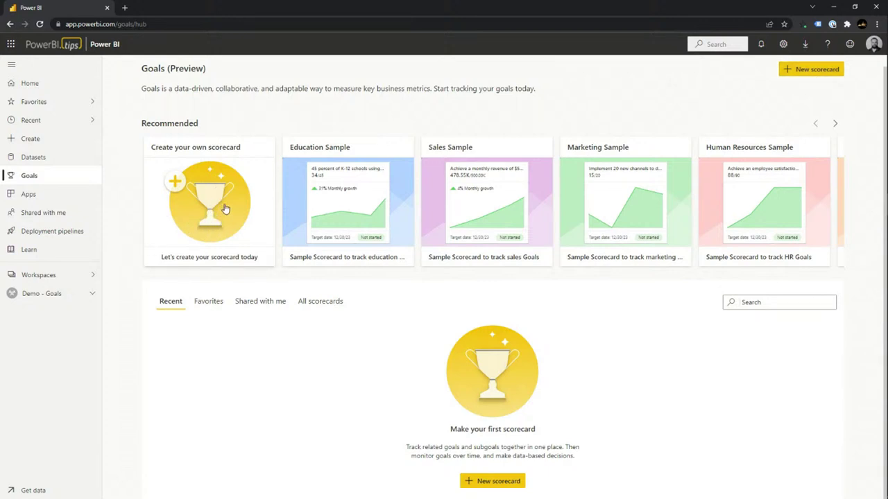
pyautogui.click(493, 481)
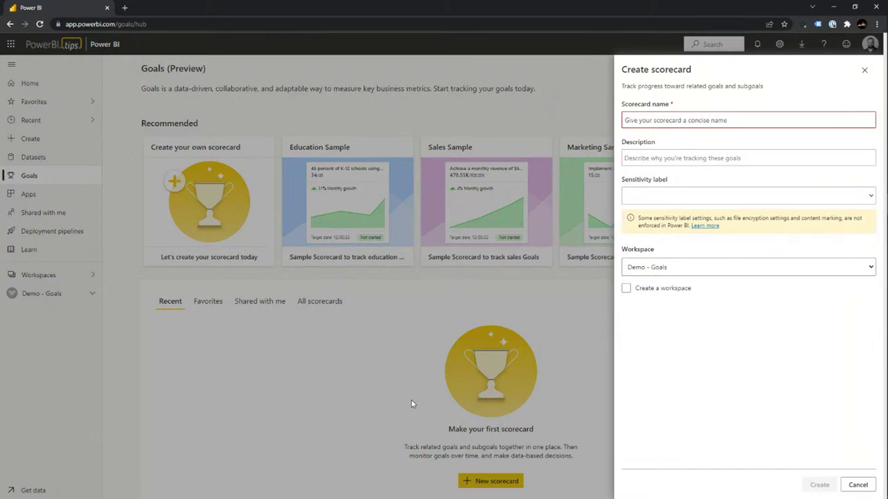
pyautogui.click(650, 120)
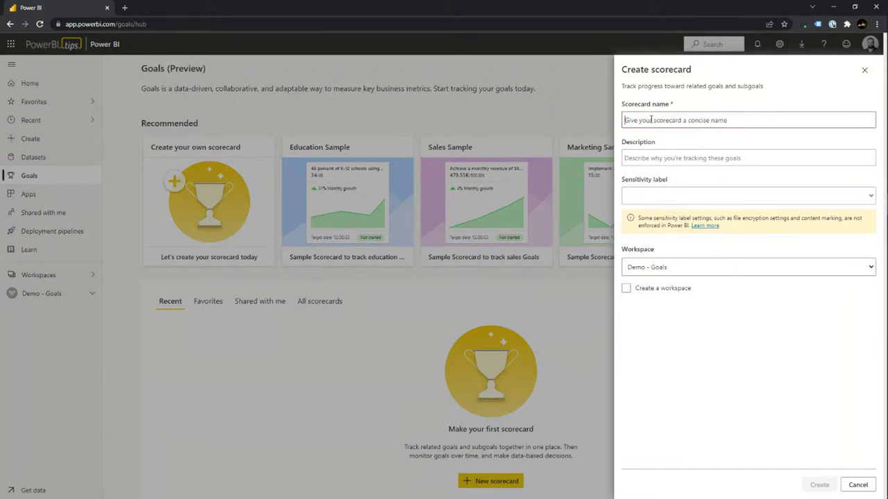
pyautogui.write("Mike's ")
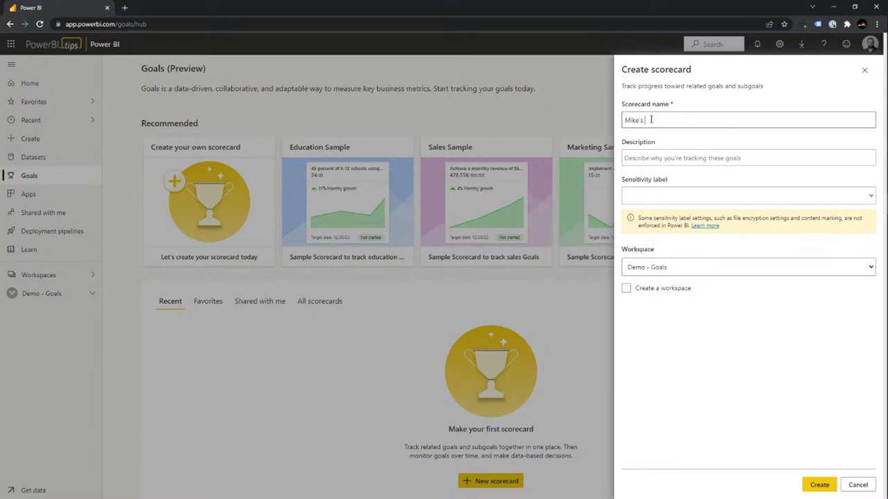
pyautogui.write('SYear Goals')
# Describe the scorecard as "This is my goal for 2022"
pyautogui.click(646, 158)
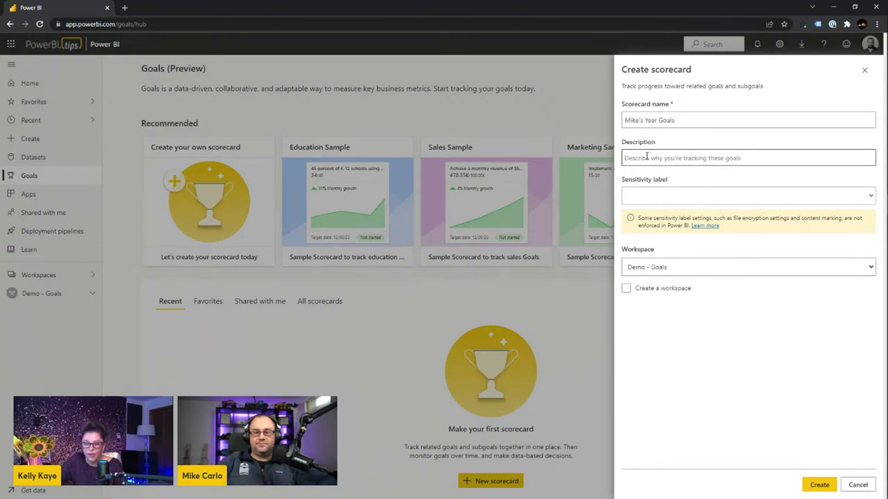
pyautogui.write('This')
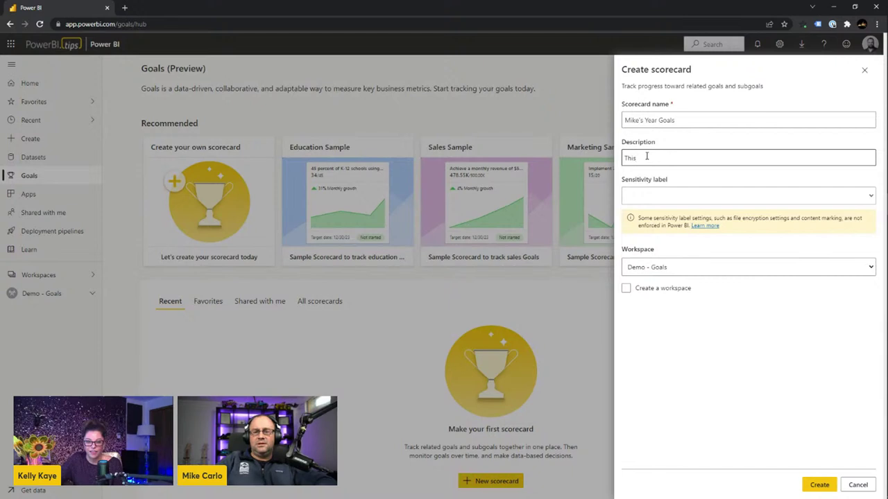
pyautogui.write(' is my goal for')
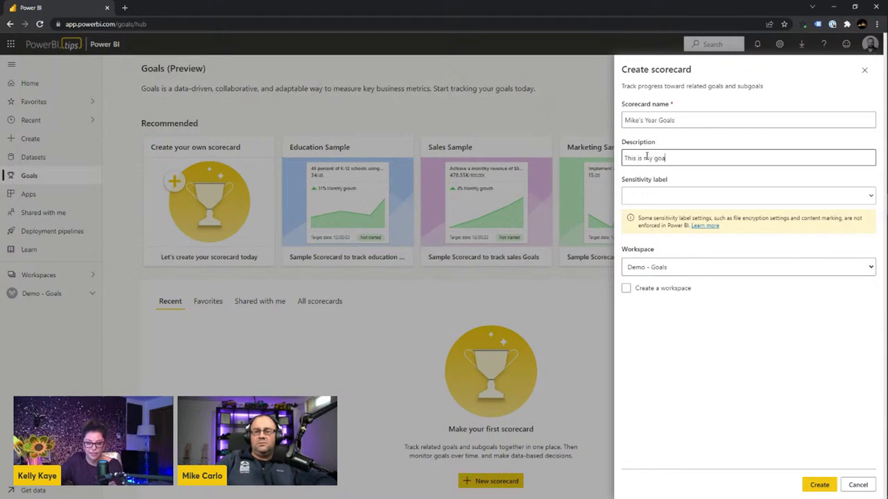
pyautogui.write(' 2022')
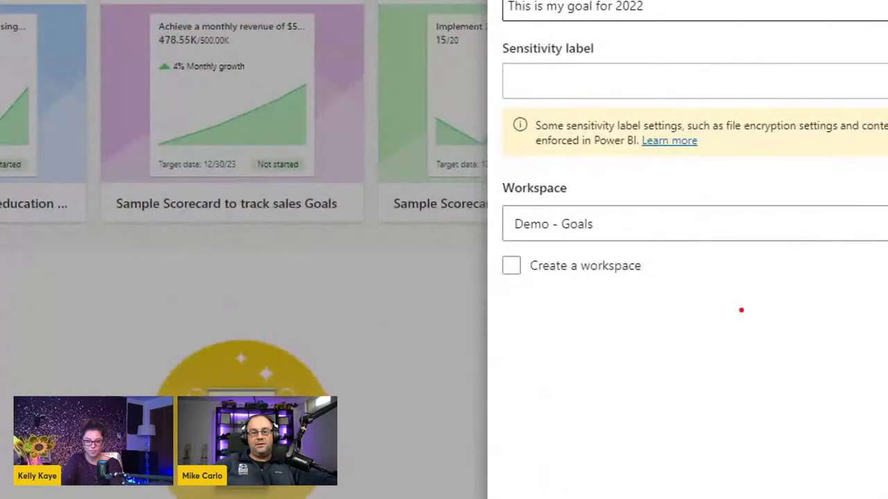
pyautogui.moveTo(458, 168)
pyautogui.mouseDown()
pyautogui.moveTo(628, 287)
pyautogui.moveTo(678, 305)
pyautogui.mouseUp()
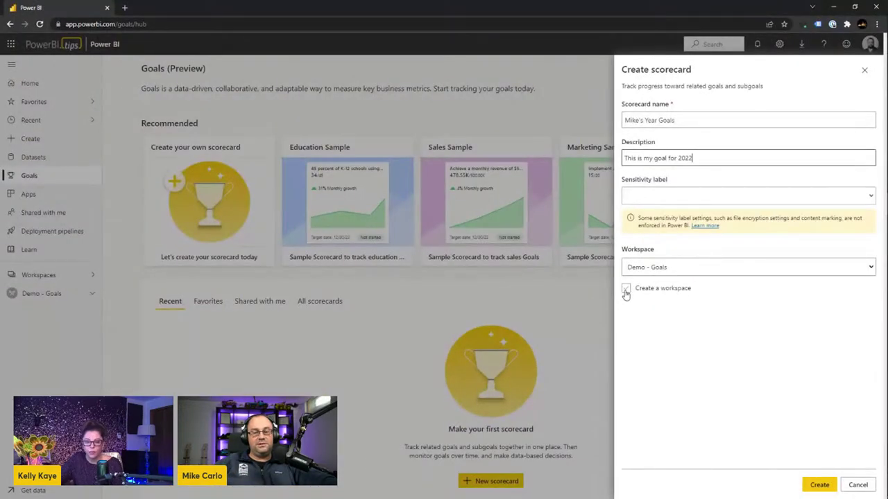
# Try the option to create a new workspace, and reselect Demo - Goals as the scorecard's workspace
pyautogui.click(511, 269)
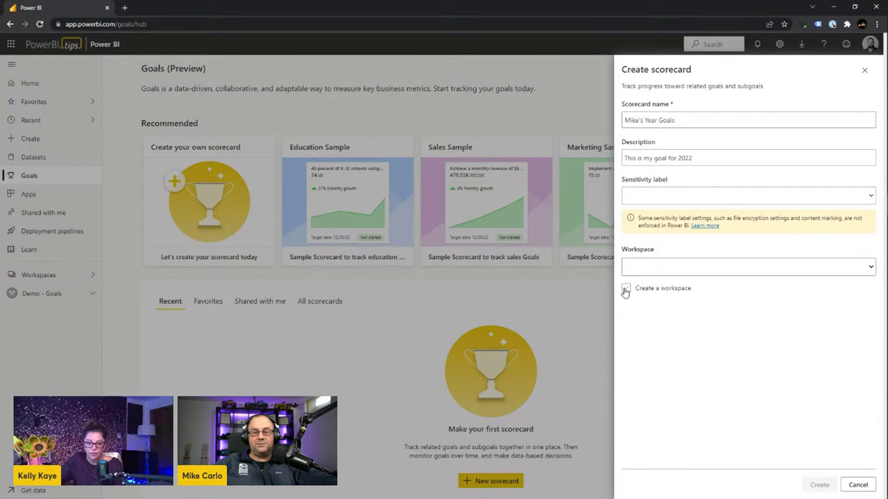
pyautogui.click(625, 290)
pyautogui.click(645, 267)
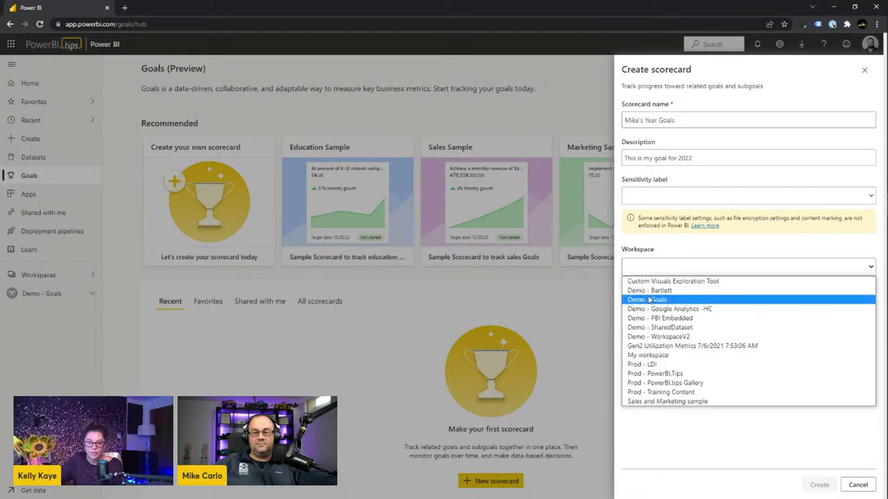
pyautogui.click(650, 300)
pyautogui.click(626, 290)
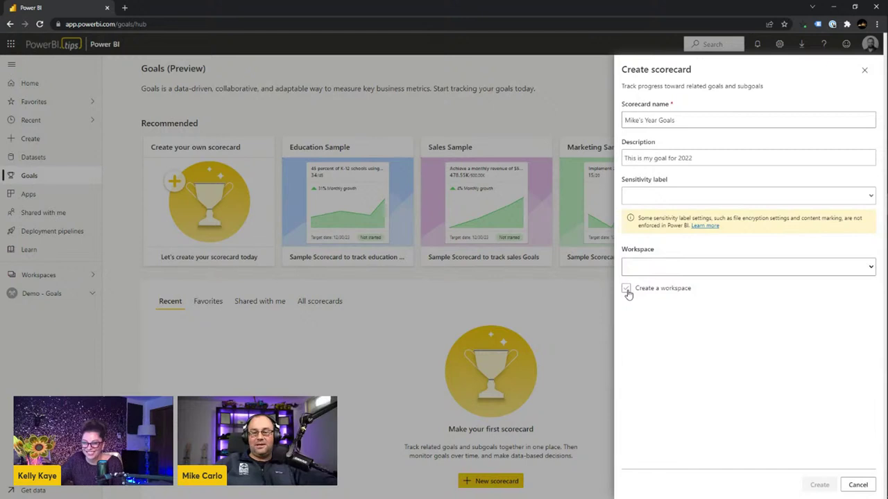
pyautogui.click(626, 290)
pyautogui.click(638, 270)
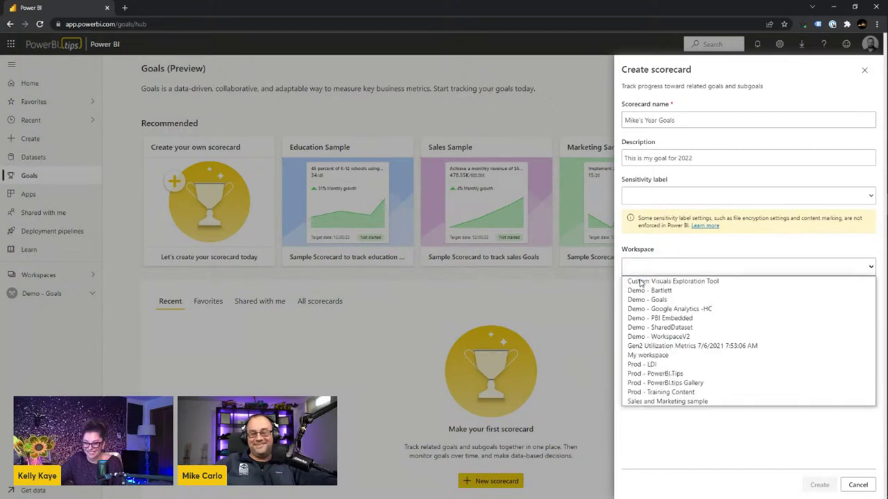
pyautogui.click(644, 300)
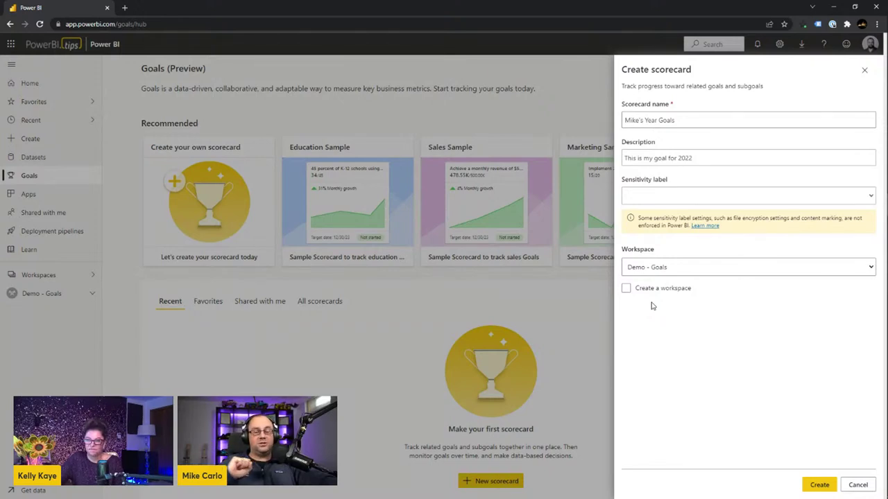
# Create the scorecard and add a first goal named "Sales Goals Q1"
pyautogui.click(809, 485)
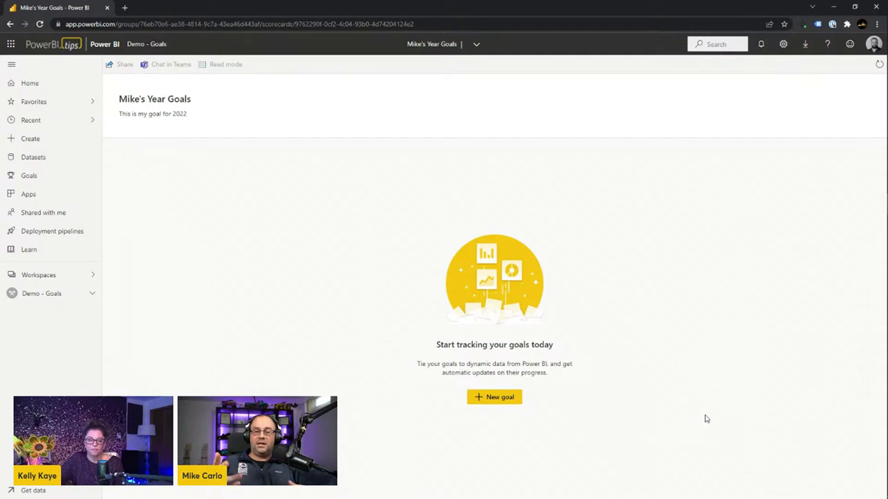
pyautogui.click(498, 401)
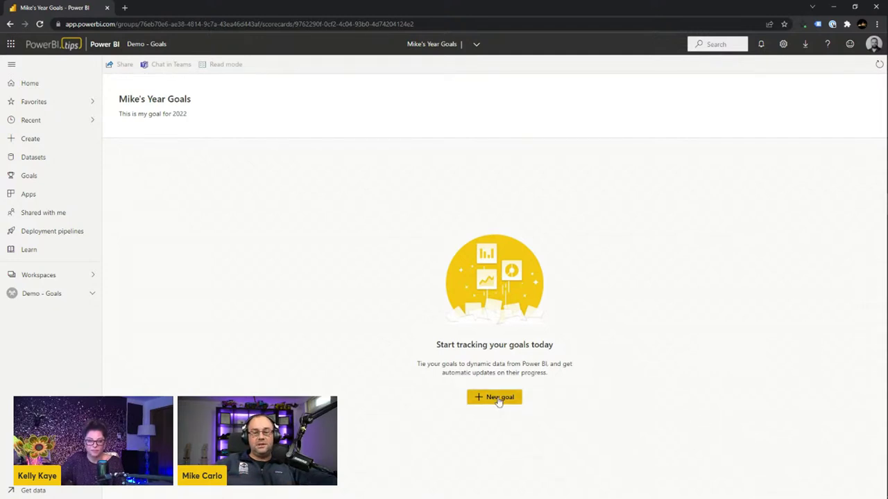
pyautogui.click(498, 401)
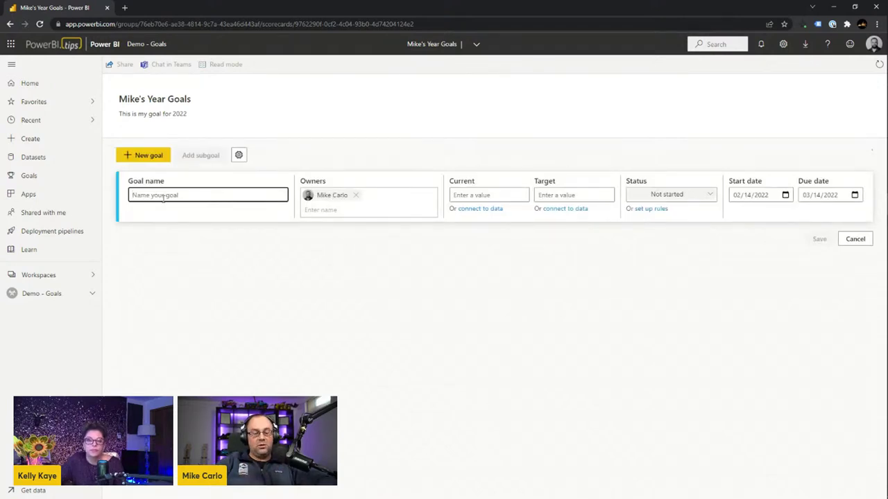
pyautogui.write('Sales GOa')
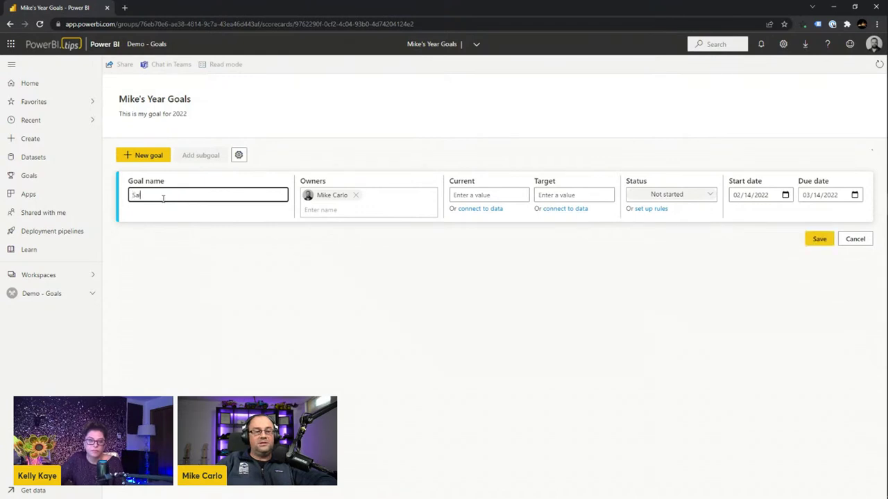
pyautogui.press('BackSpace')
pyautogui.press('BackSpace')
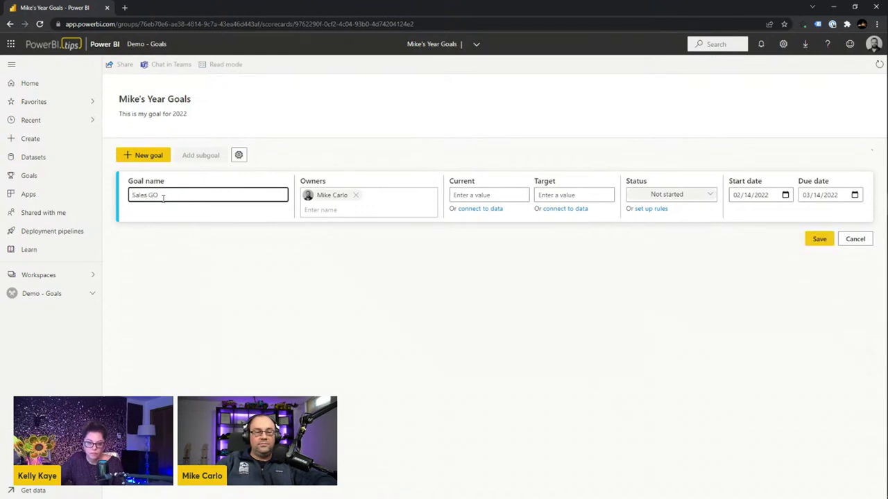
pyautogui.write('oals')
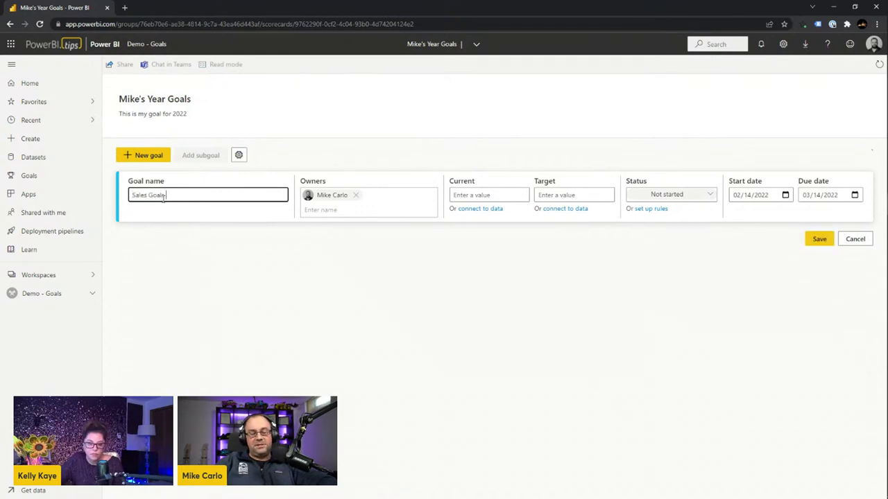
pyautogui.write(' Q1')
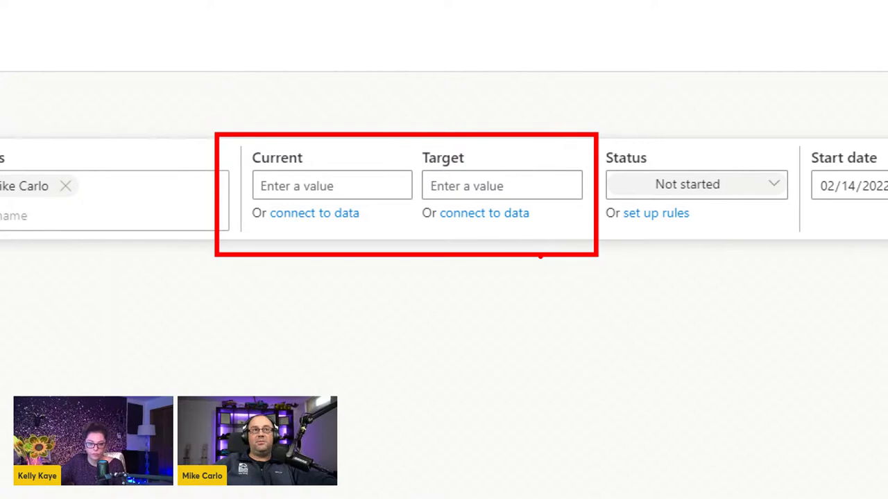
# Set the current value of the Sales Goals Q1 goal to 1000
pyautogui.click(352, 188)
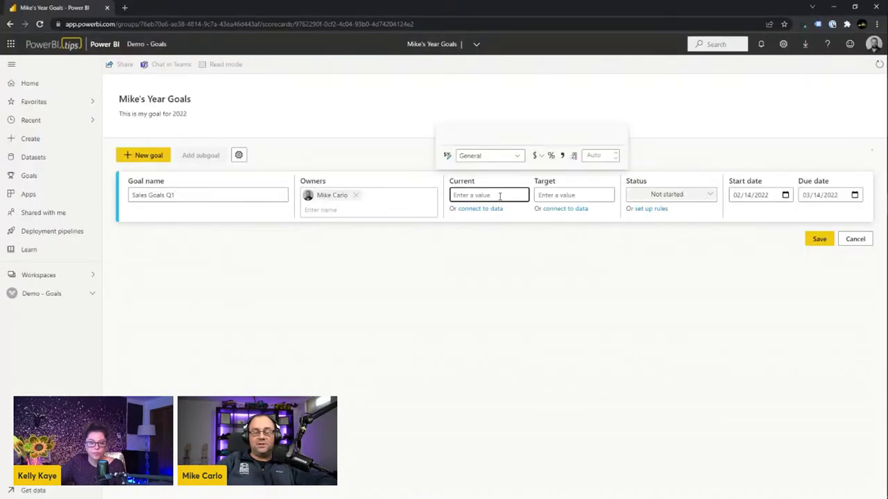
pyautogui.write('1000')
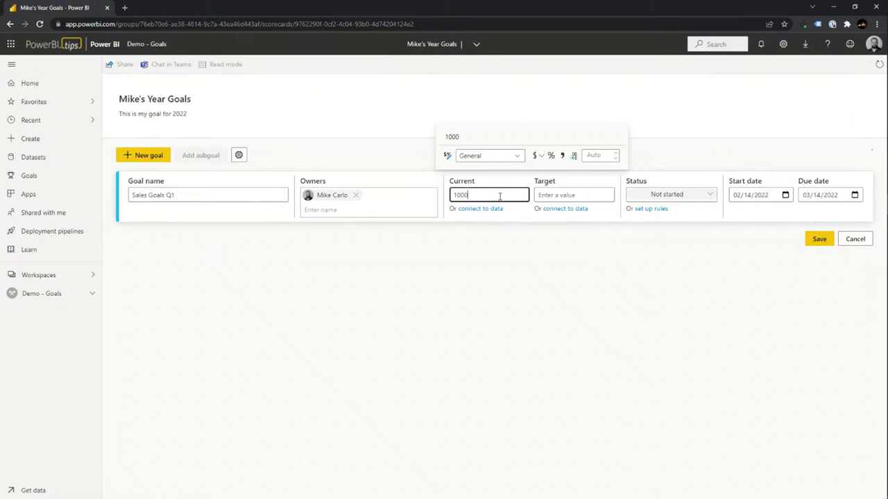
pyautogui.click(494, 268)
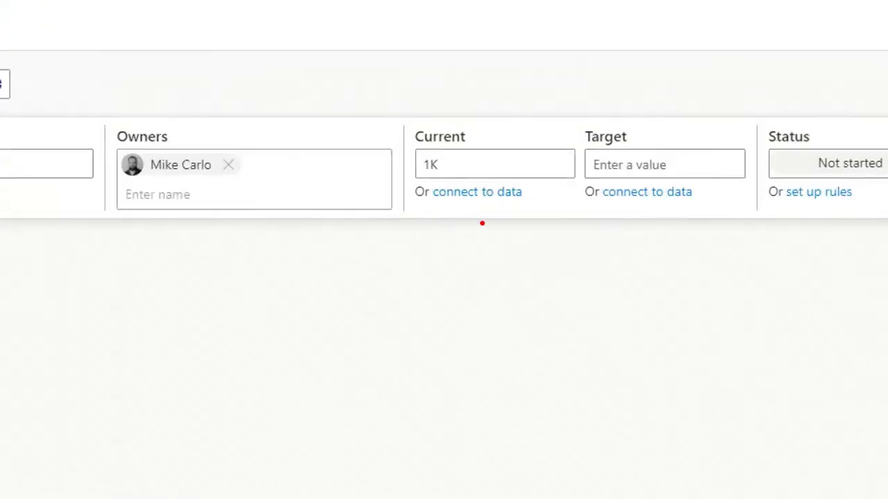
pyautogui.moveTo(399, 126); pyautogui.dragTo(489, 202)
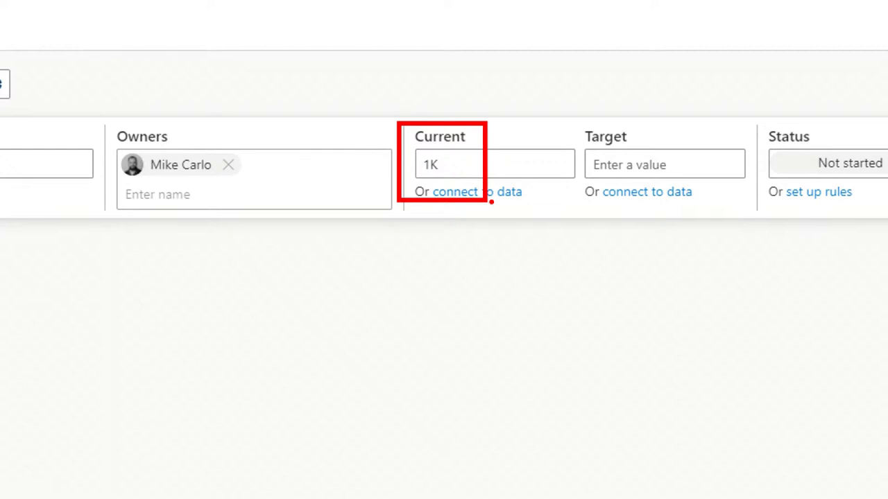
# Set the Sales Goals Q1 goal's current value to 100 and its target to 200
pyautogui.click(467, 167)
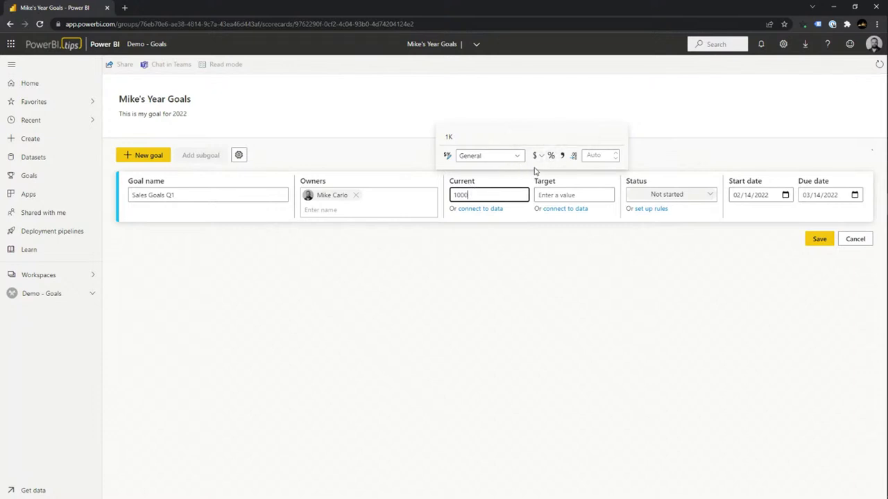
pyautogui.doubleClick(473, 196)
pyautogui.write('100')
pyautogui.click(557, 195)
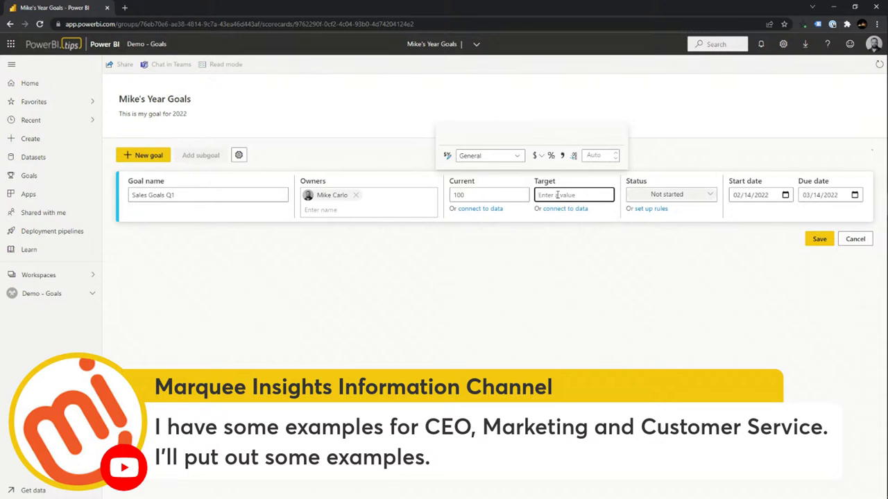
pyautogui.write('200')
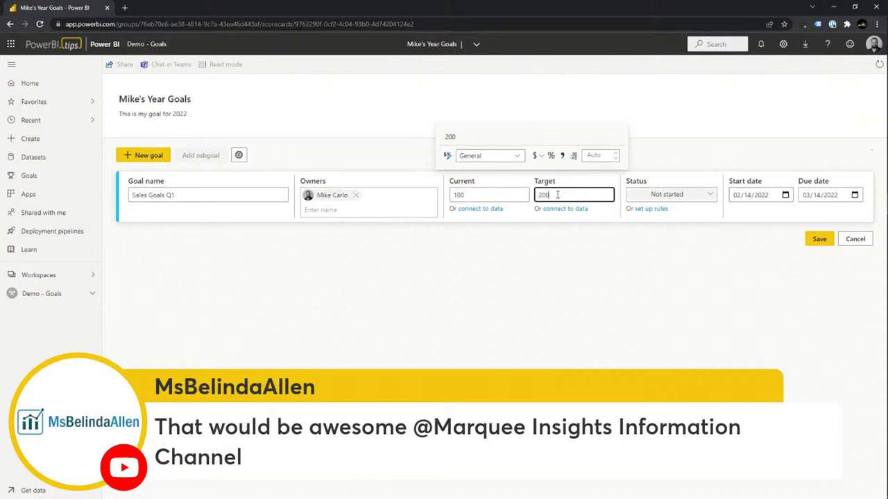
pyautogui.click(557, 268)
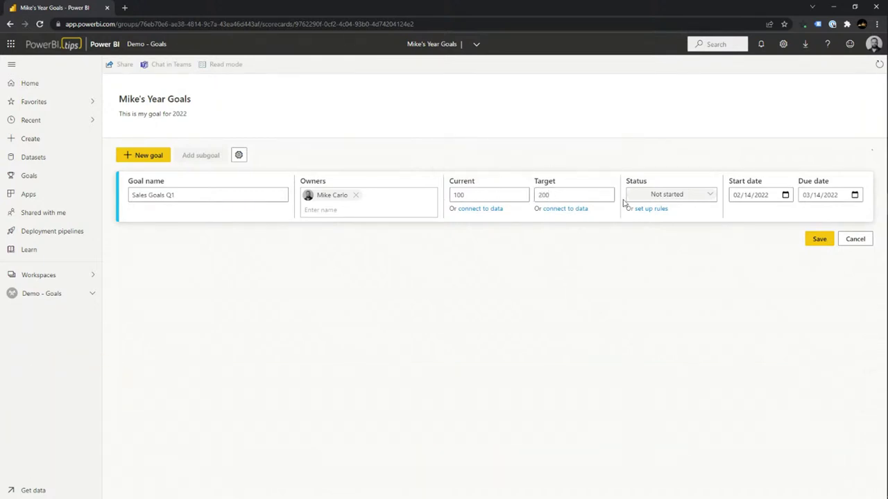
# Set the goal's status to On track and its due date to 03/31/2022, and save the goal
pyautogui.click(683, 197)
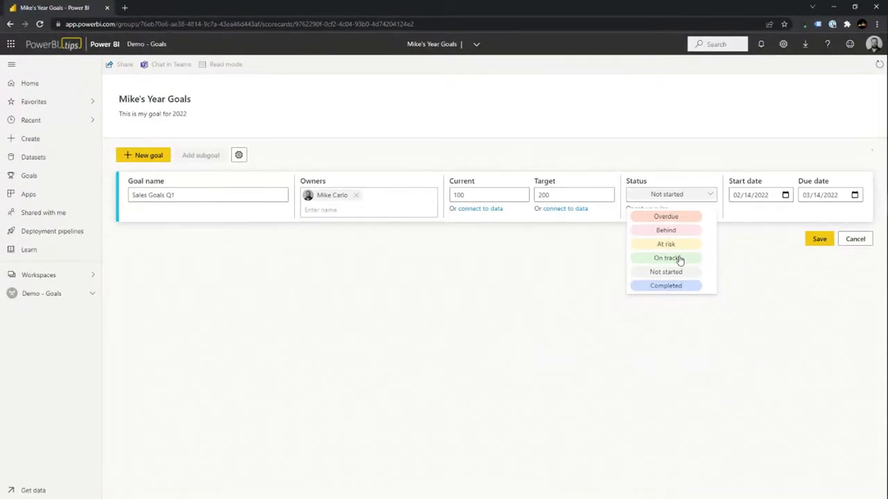
pyautogui.click(673, 261)
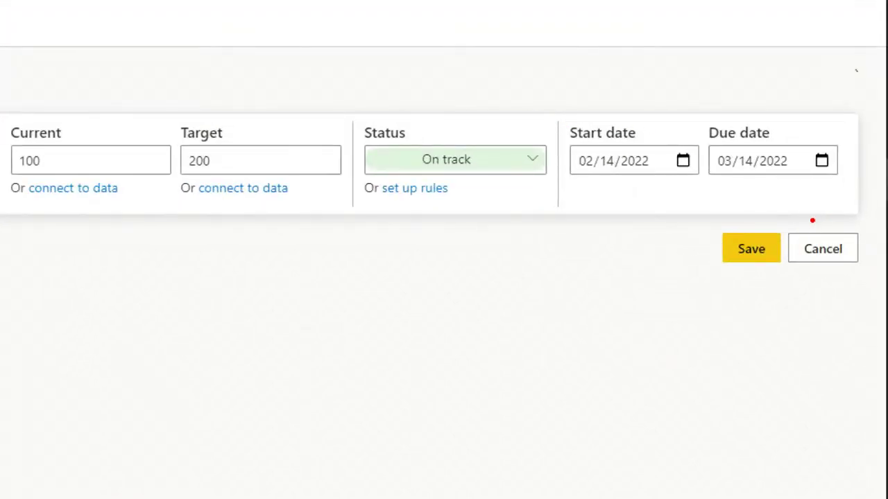
pyautogui.click(824, 163)
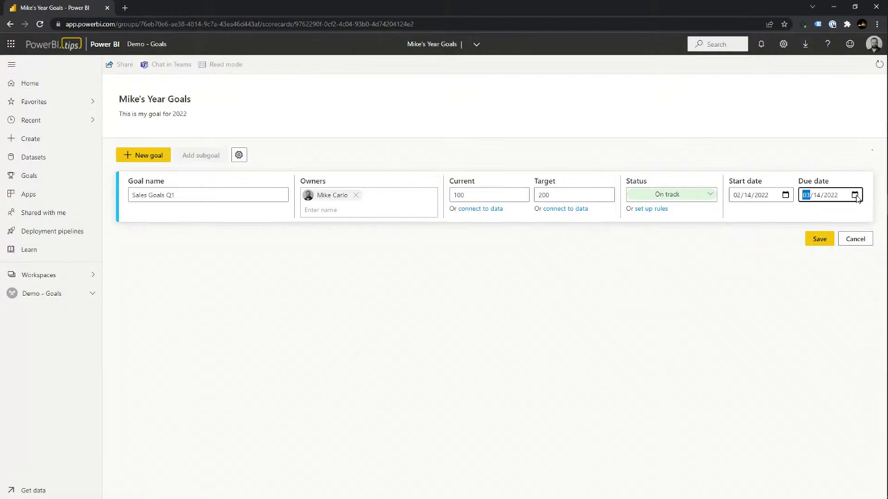
pyautogui.click(856, 195)
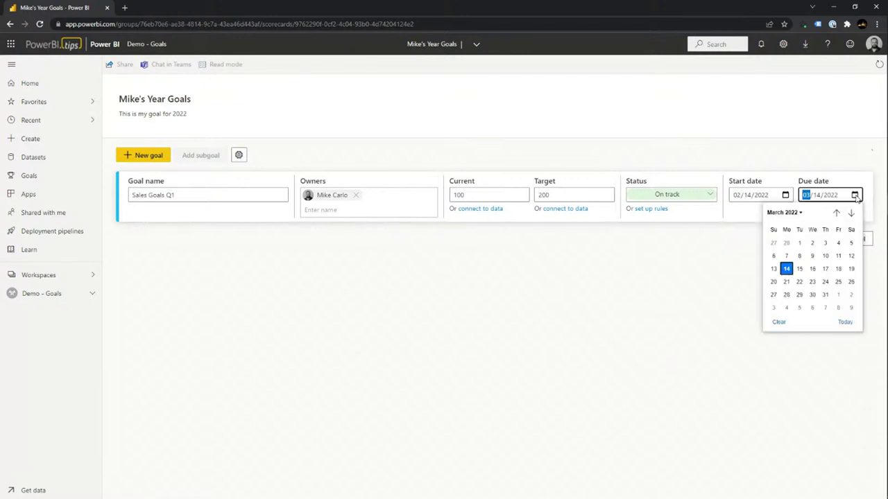
pyautogui.click(825, 295)
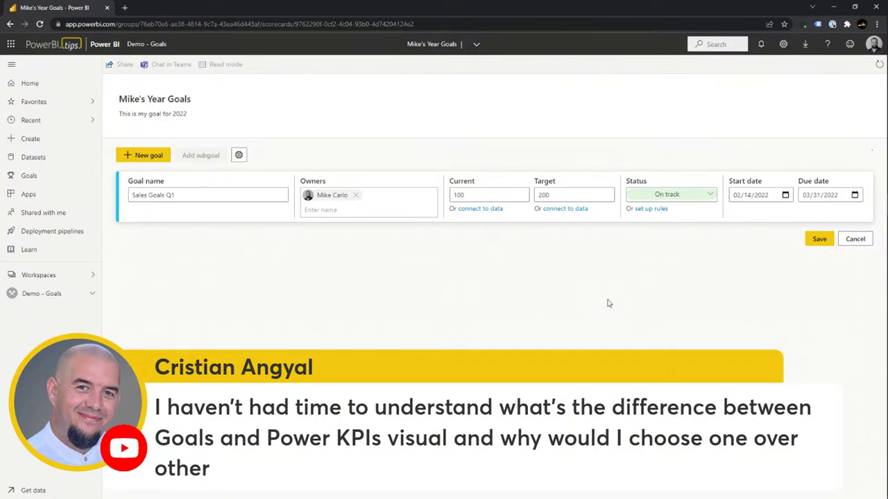
pyautogui.click(819, 240)
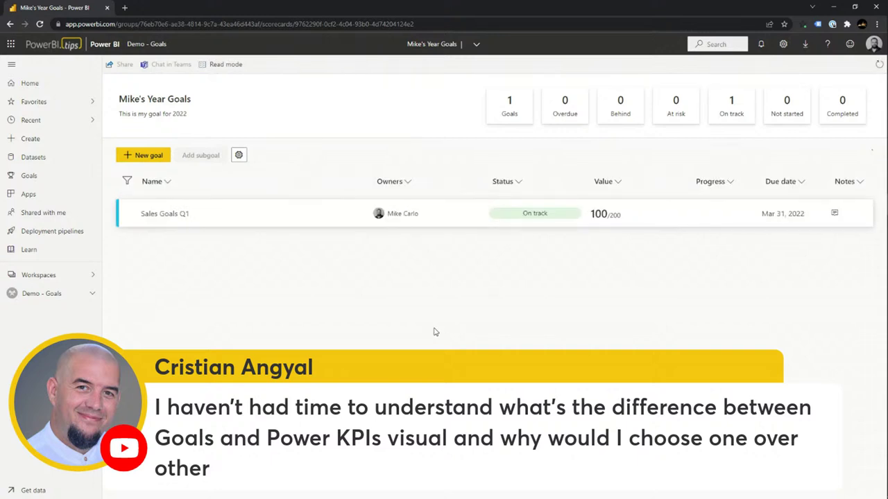
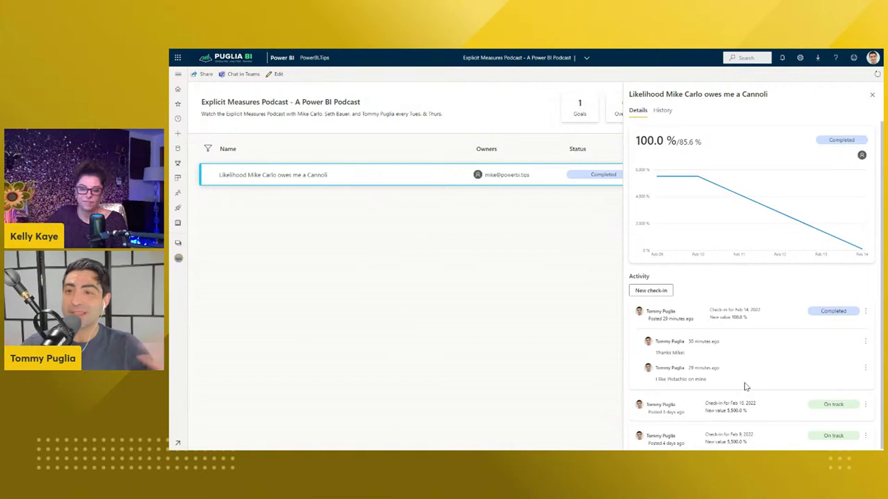
# Switch the Explicit Measures Podcast scorecard to editing and add a goal named "Card Demo - Revenue YtD"
pyautogui.click(871, 95)
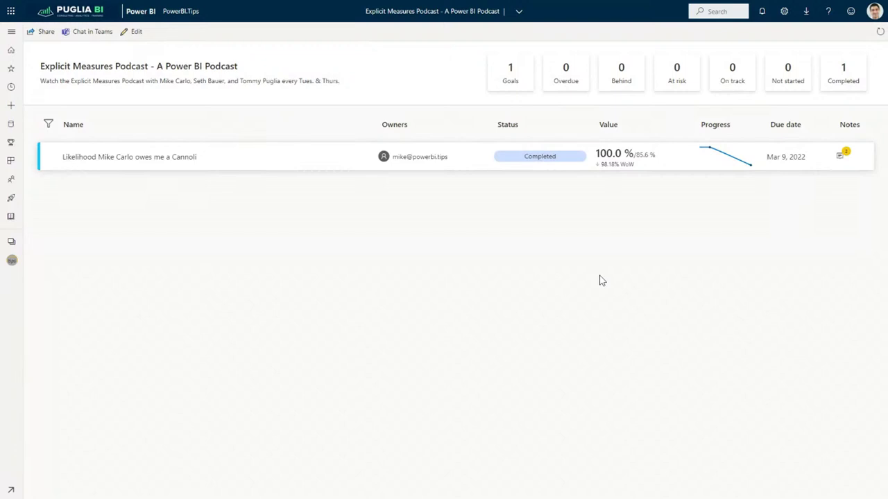
pyautogui.click(141, 33)
pyautogui.click(69, 123)
pyautogui.click(144, 228)
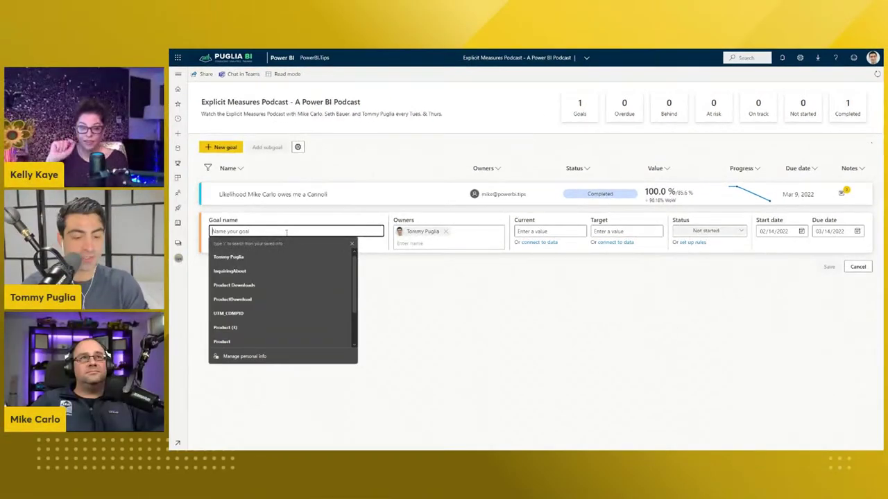
pyautogui.write('Card Demo')
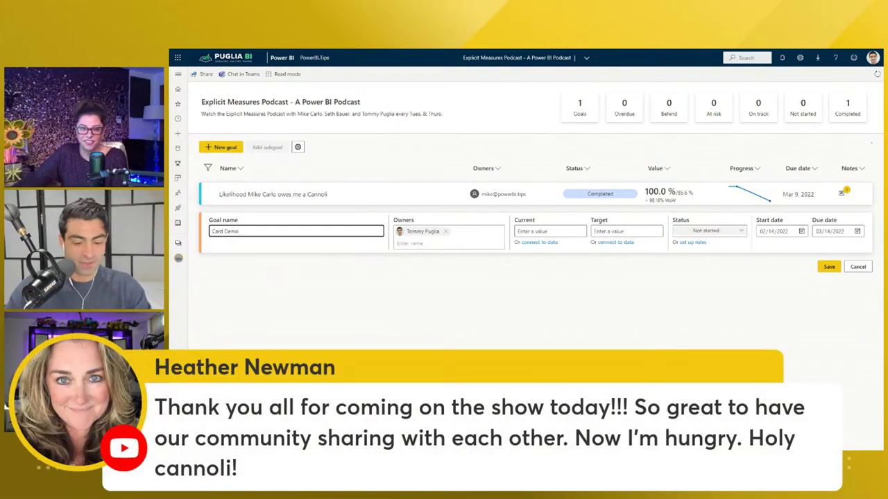
pyautogui.write('- Revenue T')
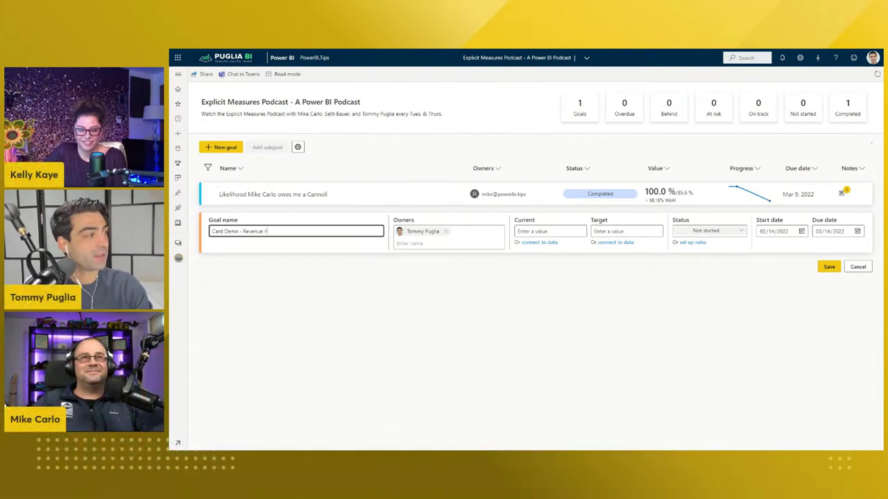
pyautogui.write('TD')
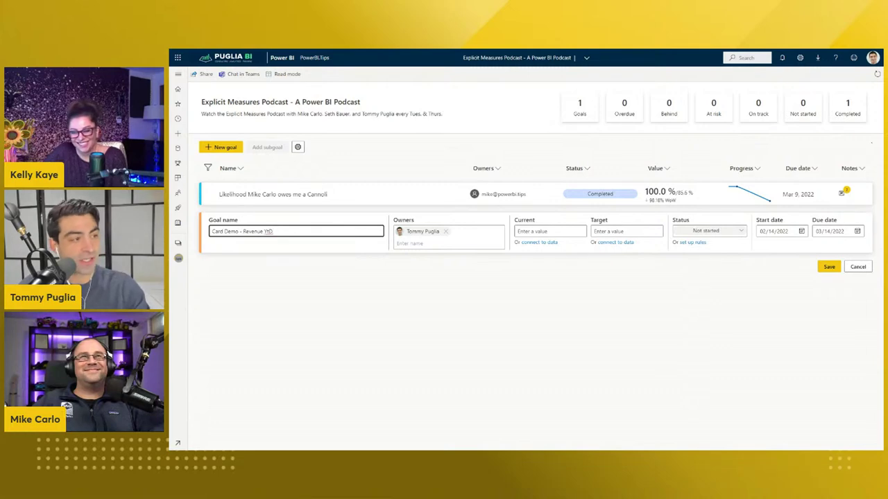
pyautogui.press('Tab')
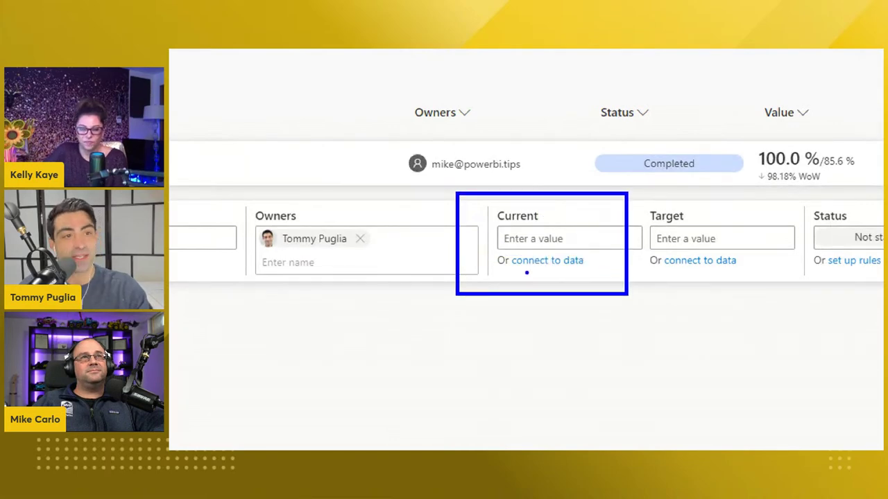
# Choose the VanArsdel_Goals report from the favorite reports as the data source for the new goal's current value
pyautogui.click(537, 260)
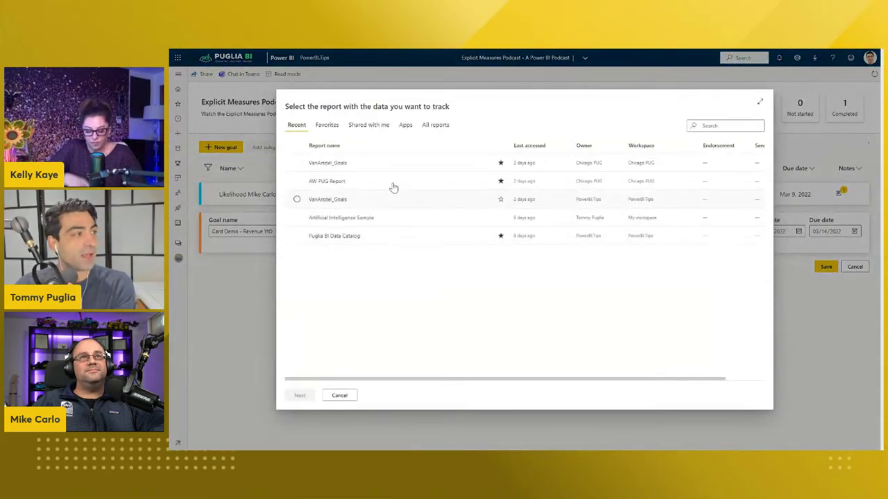
pyautogui.click(406, 125)
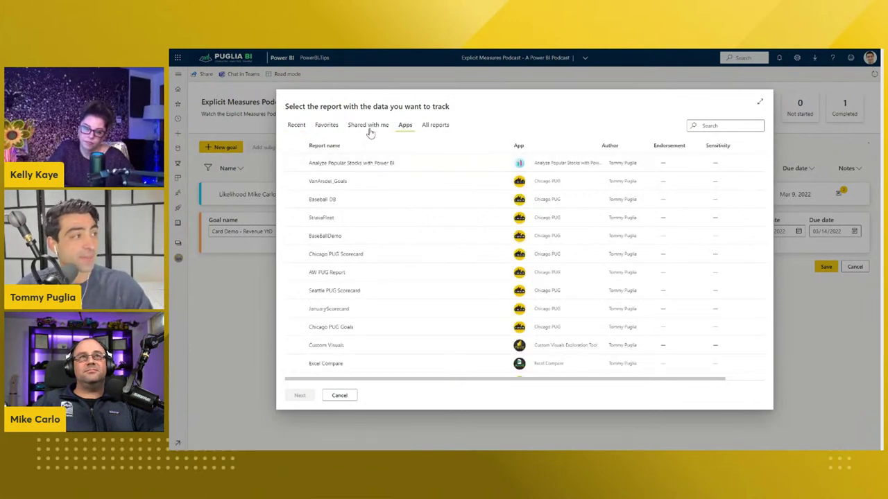
pyautogui.click(368, 128)
pyautogui.click(327, 127)
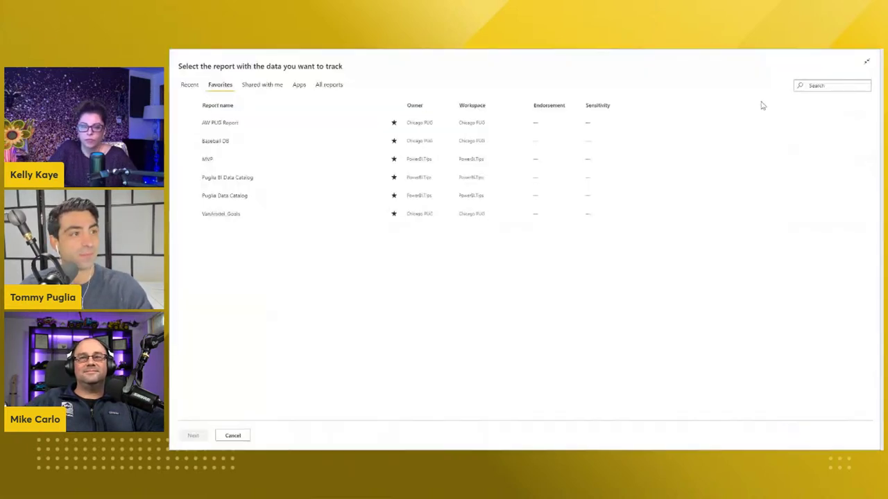
pyautogui.click(760, 103)
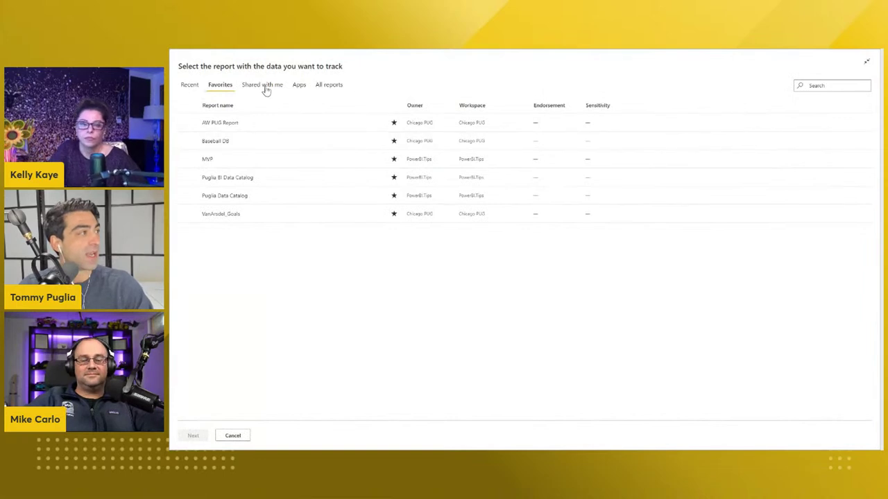
pyautogui.click(233, 215)
pyautogui.click(196, 435)
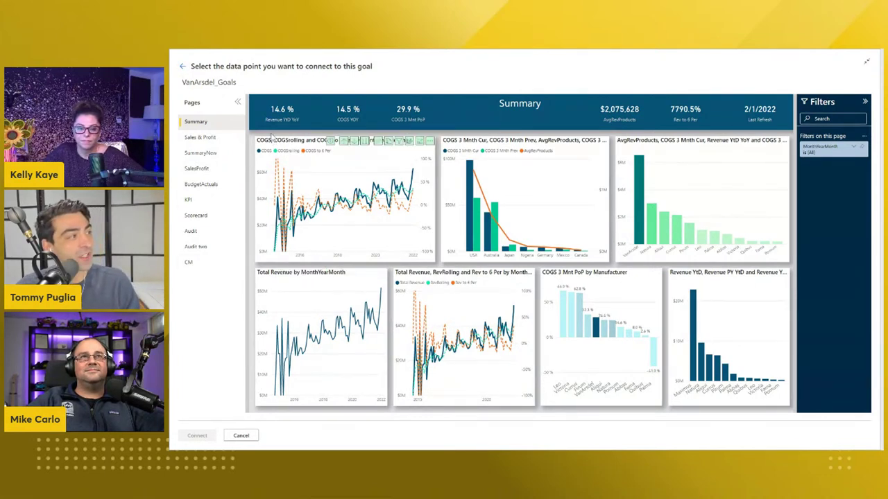
# Connect the goal's current value to the Revenue YtD YoY card on the report's Summary page
pyautogui.moveTo(283, 113)
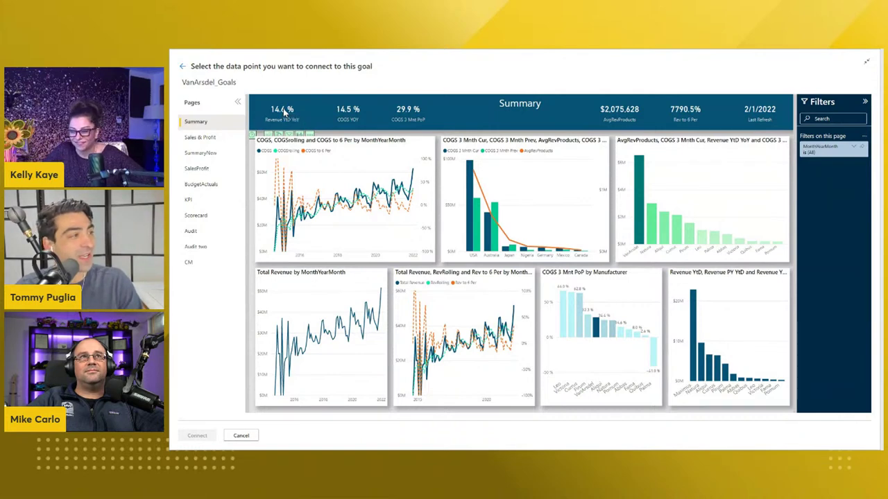
pyautogui.click(283, 113)
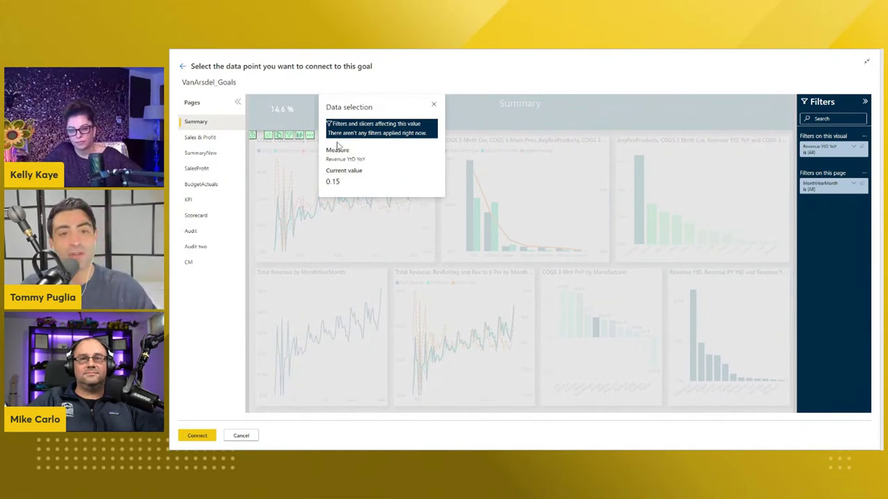
pyautogui.click(201, 436)
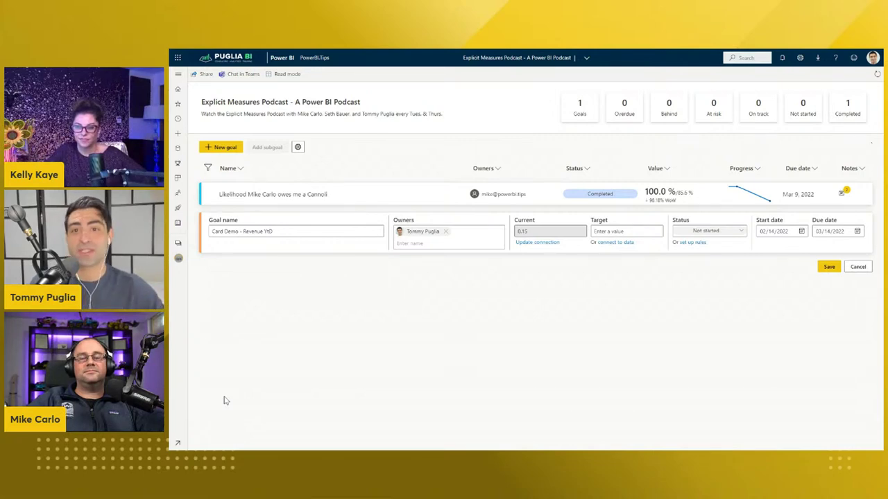
# Set the goal's target to 0.14, format the values as a percentage, and save the goal
pyautogui.click(616, 230)
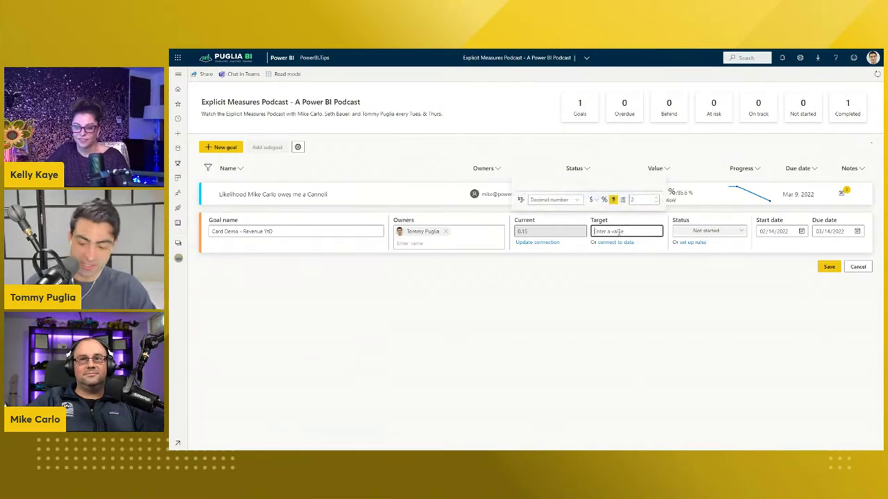
pyautogui.write('0')
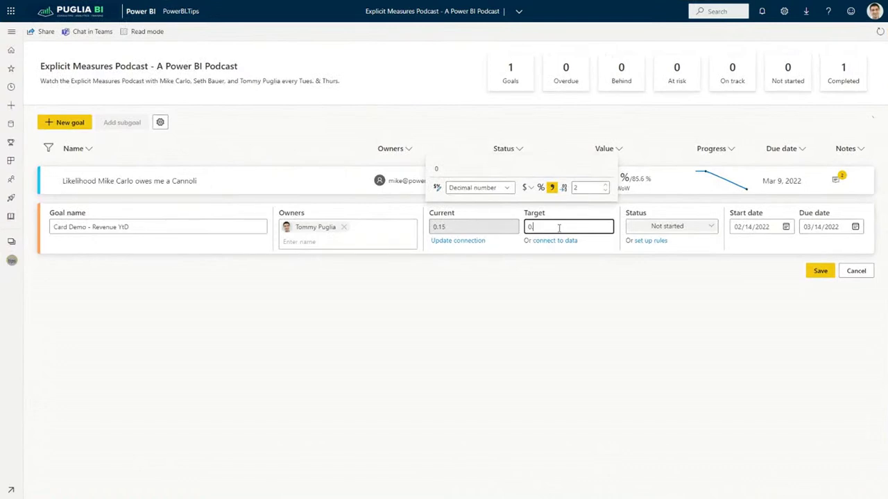
pyautogui.write('.14')
pyautogui.click(544, 189)
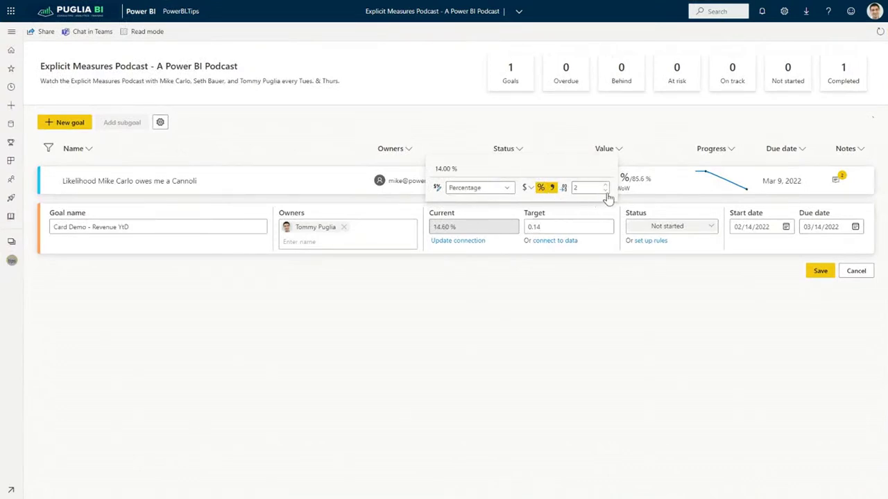
pyautogui.click(816, 273)
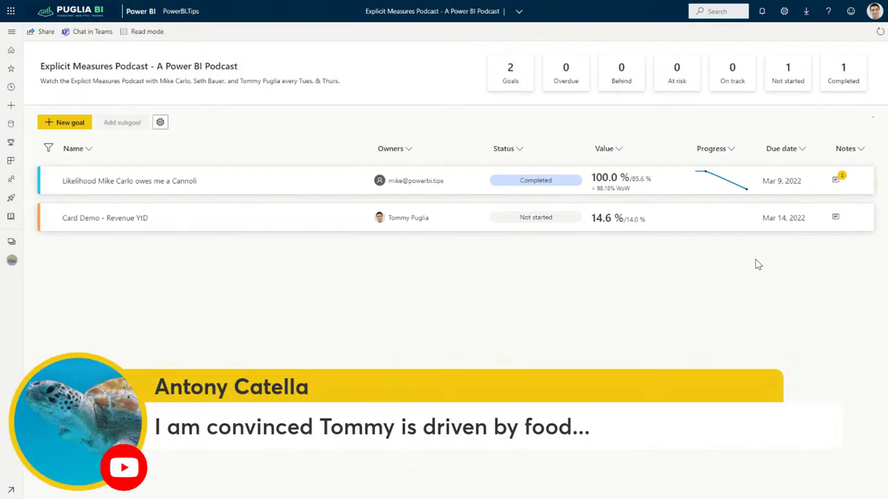
# Add another goal to the scorecard named "Bar - 3 Months"
pyautogui.click(70, 127)
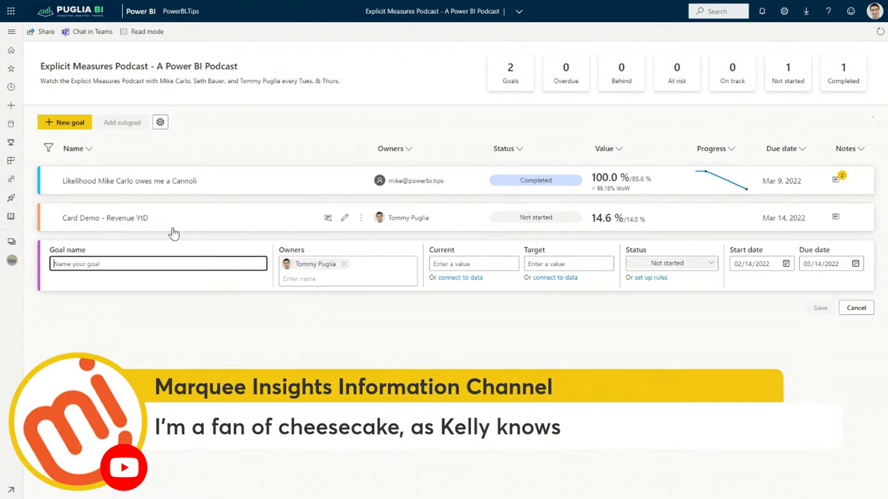
pyautogui.write('Bar')
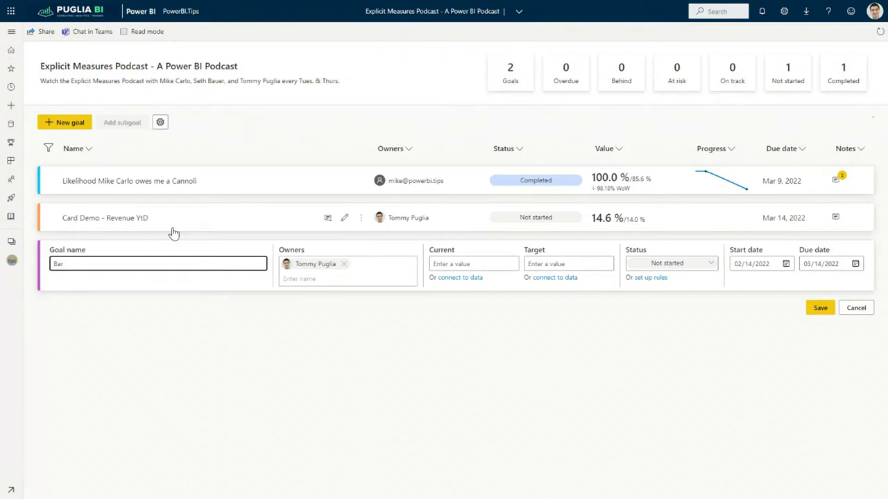
pyautogui.write('- 3 Months')
# Open the AW PUG Report from the favorite reports as the data source for the Bar - 3 Months goal's current value
pyautogui.click(474, 283)
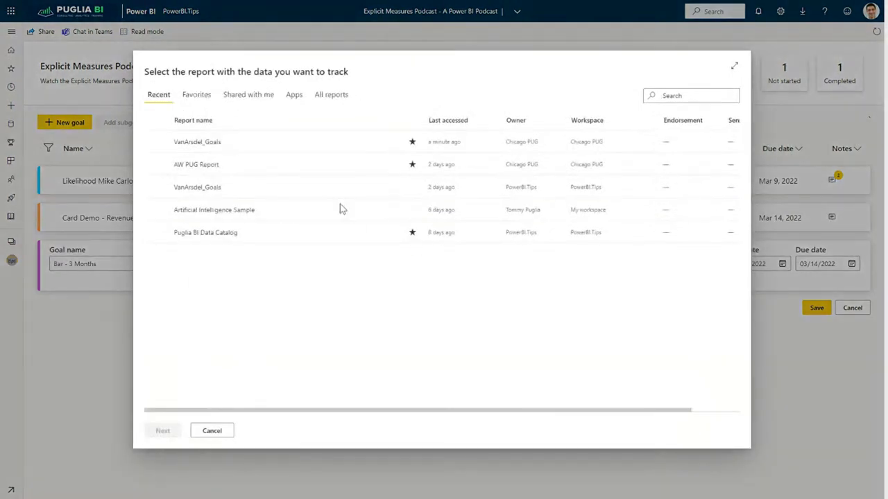
pyautogui.click(737, 68)
pyautogui.click(75, 48)
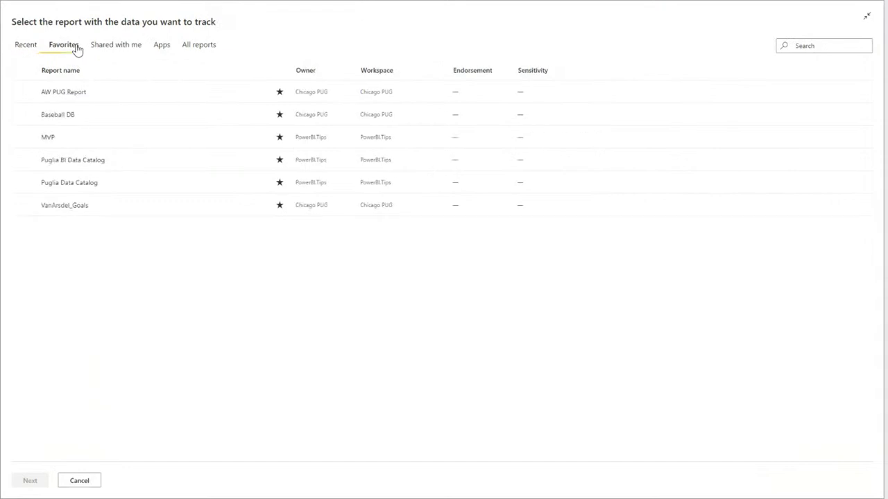
pyautogui.click(65, 93)
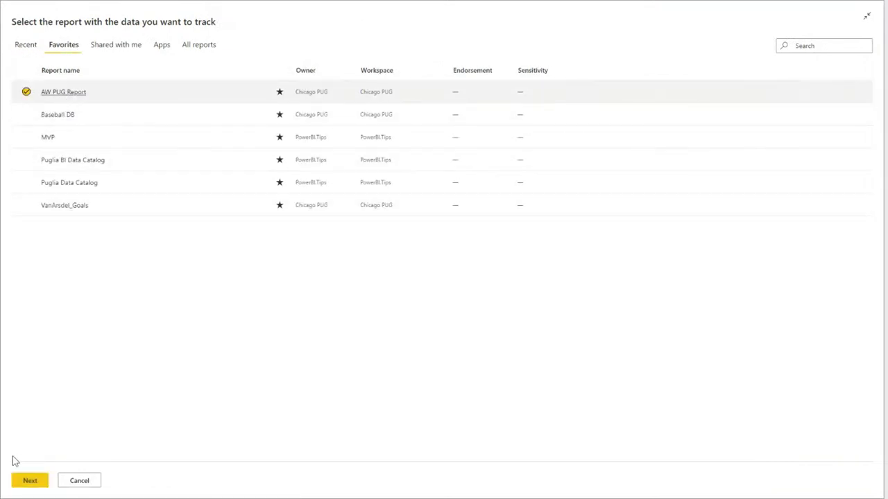
pyautogui.click(43, 482)
pyautogui.rightClick(30, 481)
pyautogui.click(351, 195)
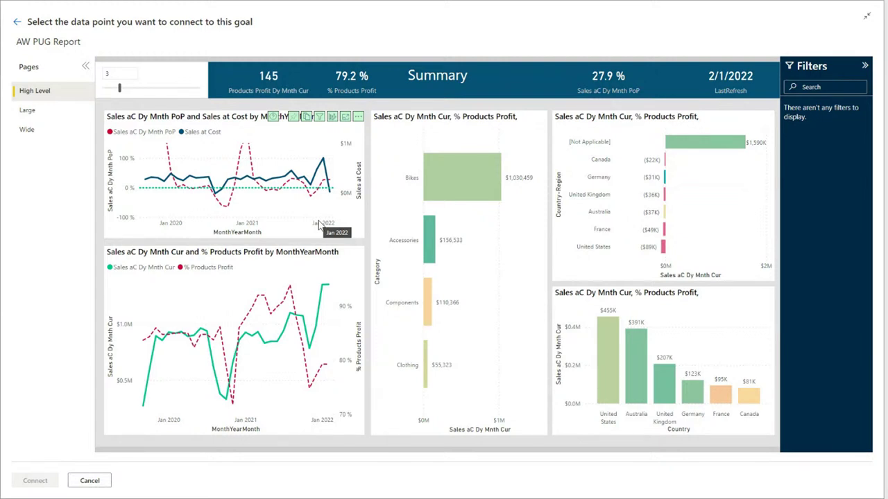
# Connect the goal's current value to the Bikes bar in the category chart, using the % Products Profit measure
pyautogui.moveTo(469, 167)
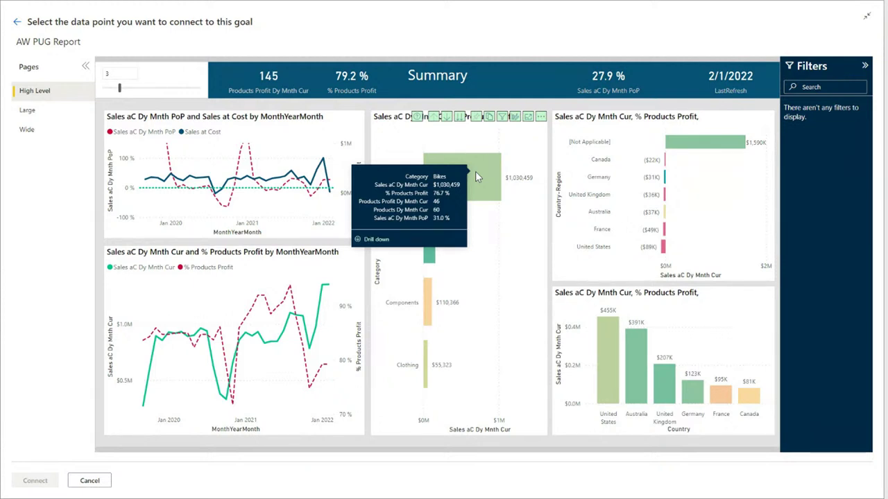
pyautogui.click(475, 171)
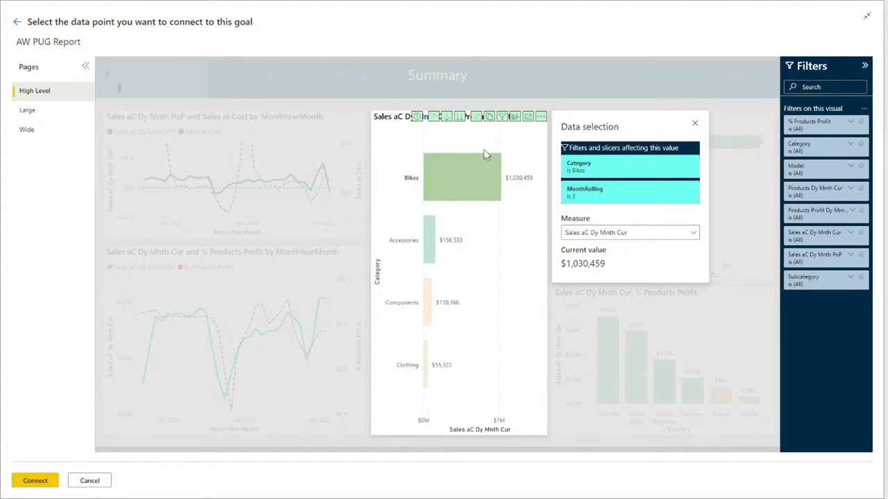
pyautogui.click(634, 235)
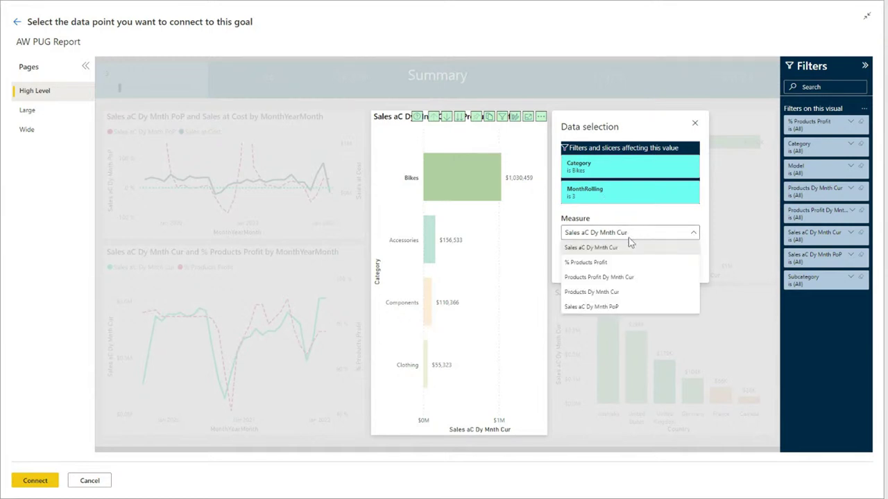
pyautogui.click(603, 263)
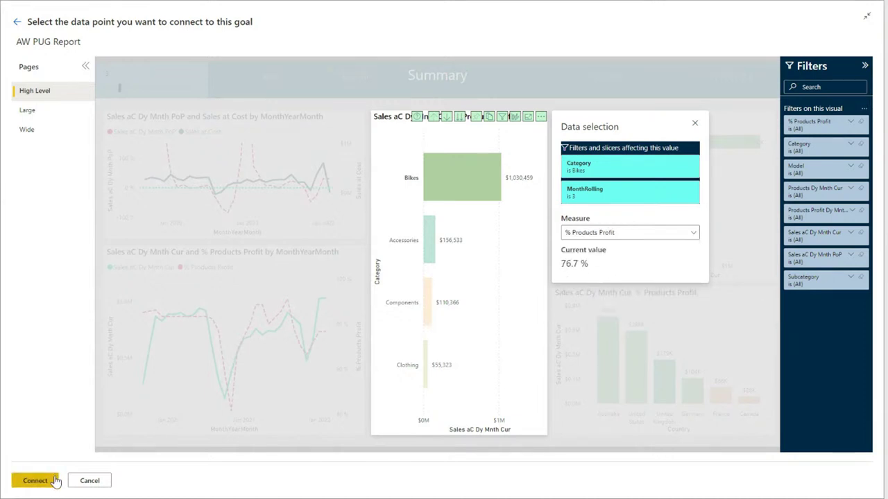
pyautogui.click(54, 480)
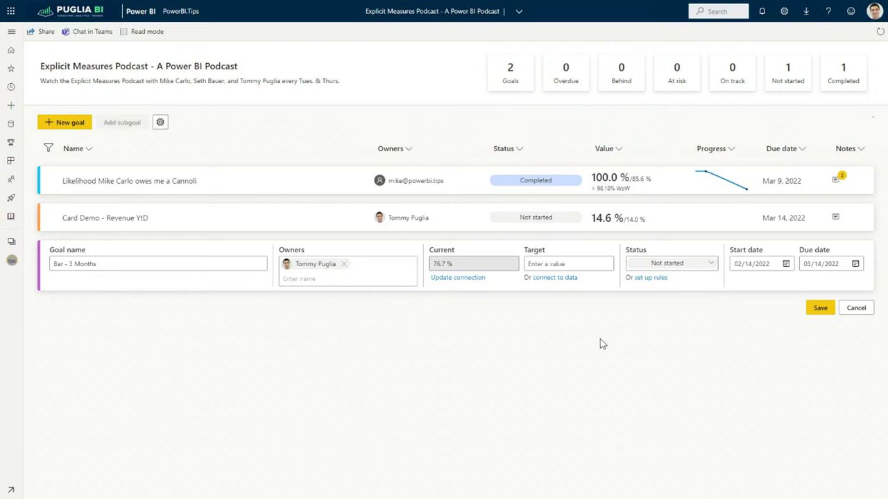
# Open the AW PUG Report in an expanded view as the data source for the Bar - 3 Months goal's target
pyautogui.click(550, 279)
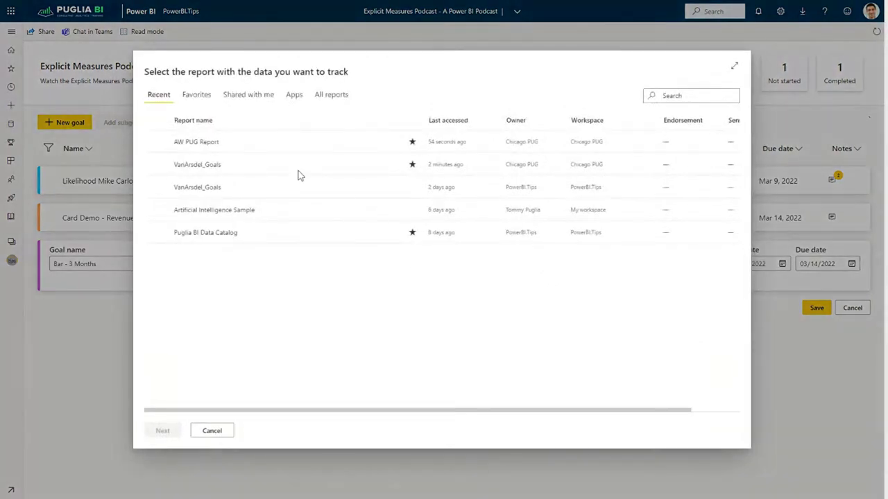
pyautogui.click(196, 142)
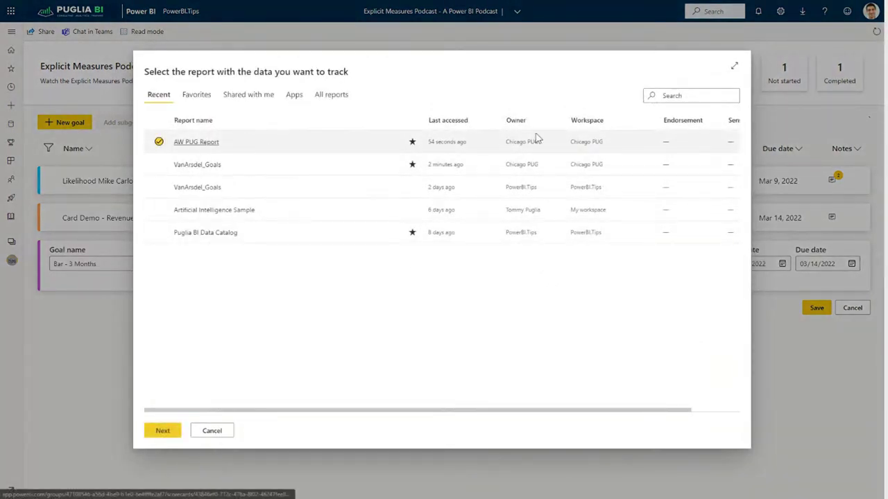
pyautogui.click(165, 430)
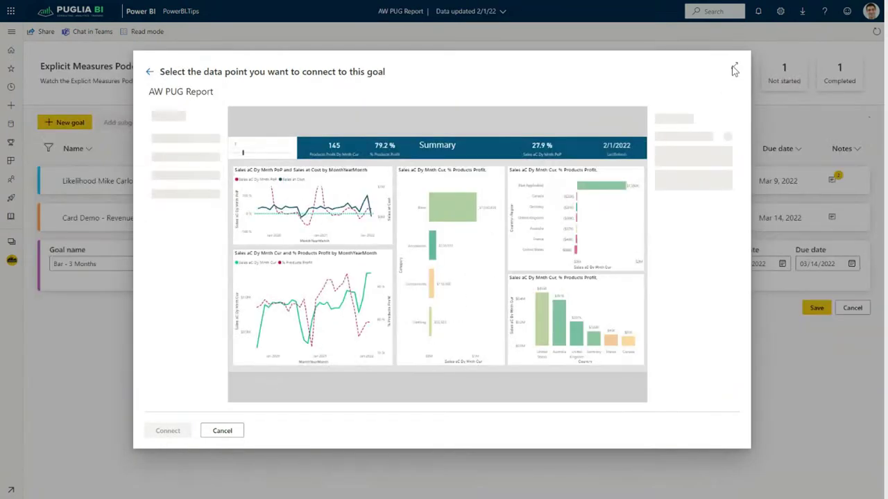
pyautogui.click(735, 70)
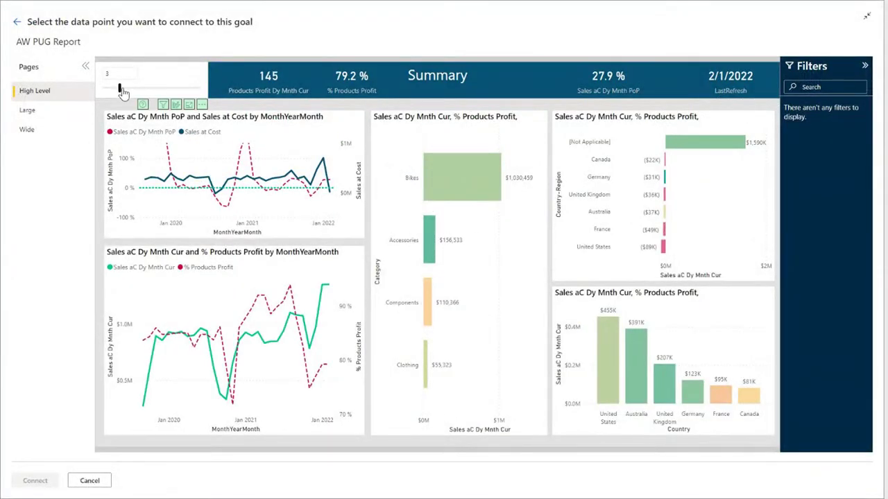
# Set the report's rolling-month slicer to 6 and connect the target to the Bikes bar's % Products Profit measure
pyautogui.moveTo(127, 89); pyautogui.dragTo(146, 88)
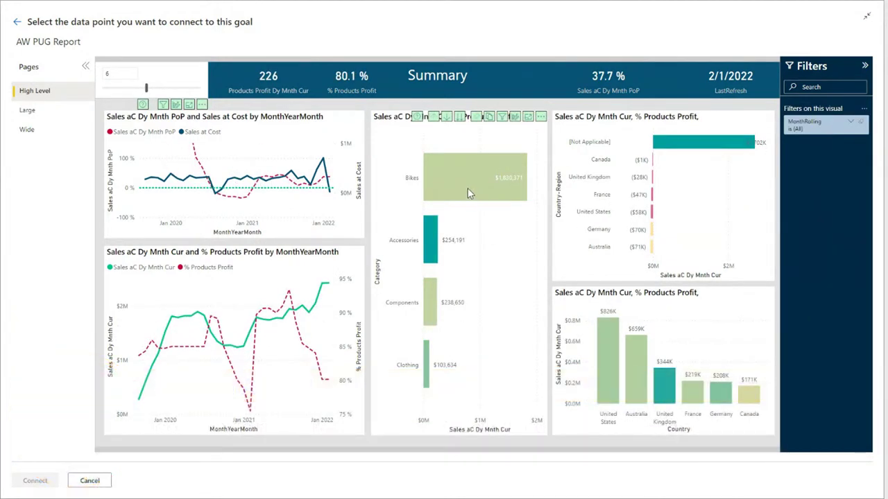
pyautogui.click(466, 187)
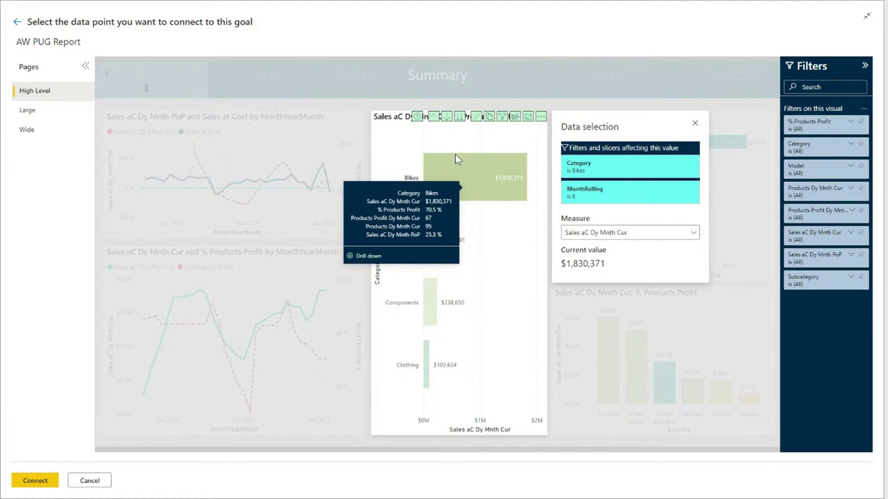
pyautogui.click(621, 232)
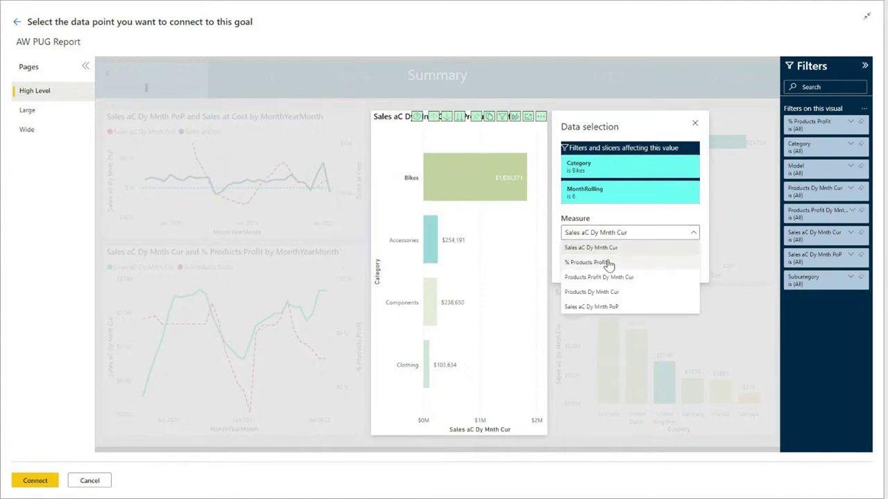
pyautogui.click(608, 263)
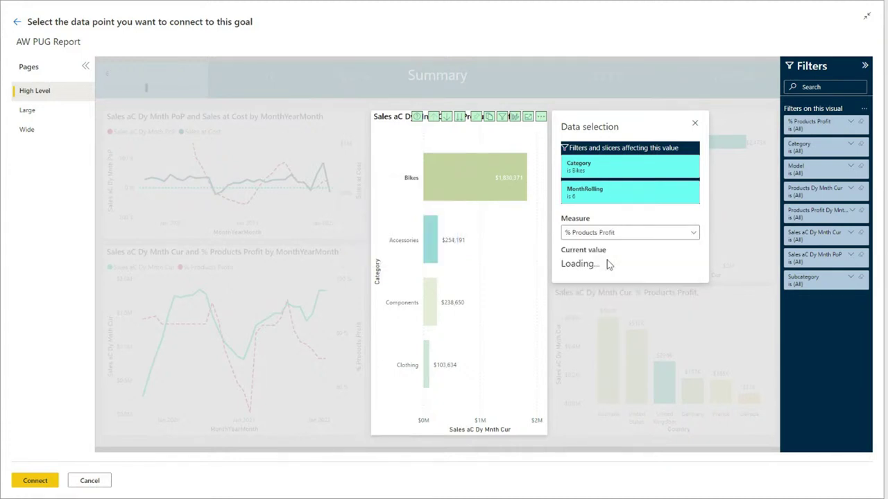
pyautogui.click(45, 481)
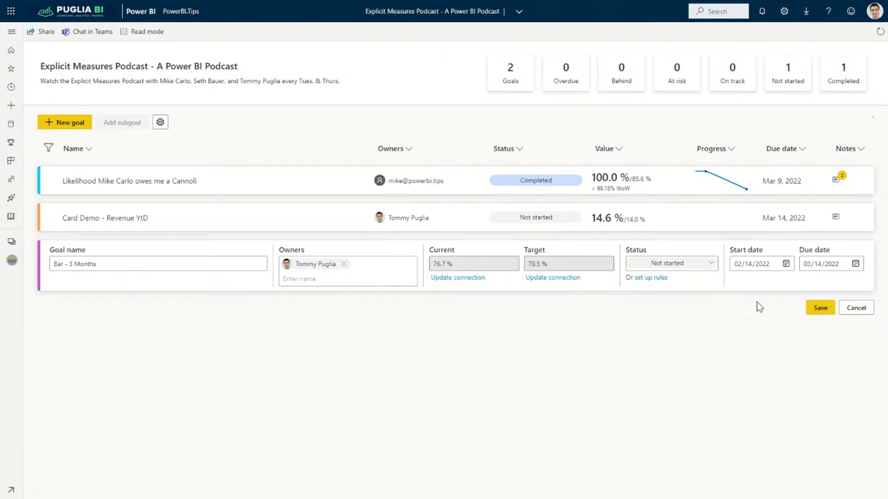
# Save the Bar - 3 Months goal and check its details
pyautogui.click(813, 310)
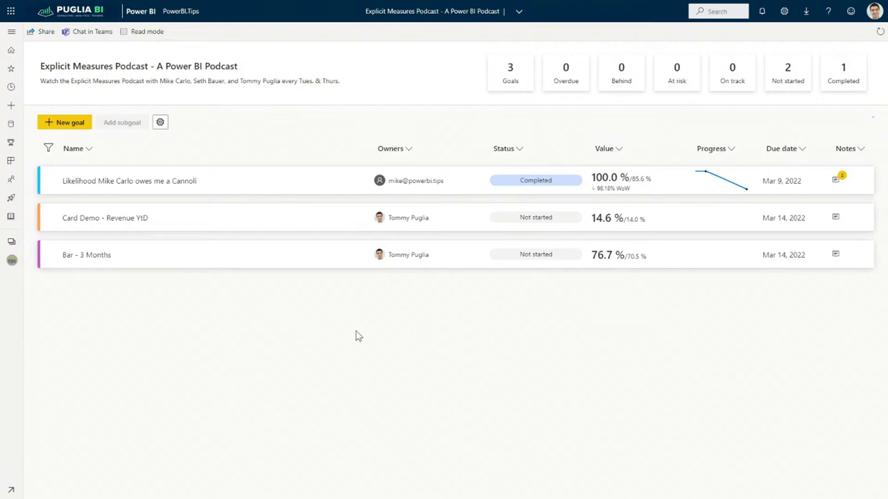
pyautogui.click(119, 257)
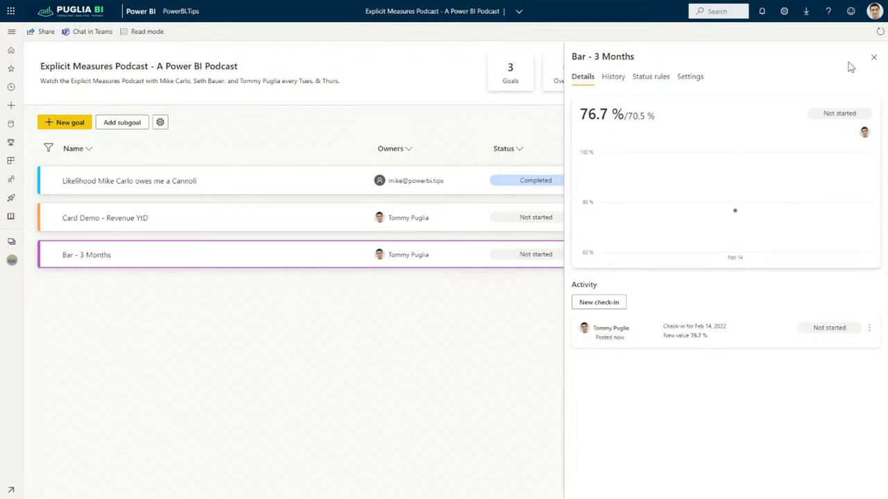
pyautogui.click(872, 59)
# Add a goal named "Line" and open the favorite report VanArsdel_Goals in an expanded view as its current value's source
pyautogui.click(65, 122)
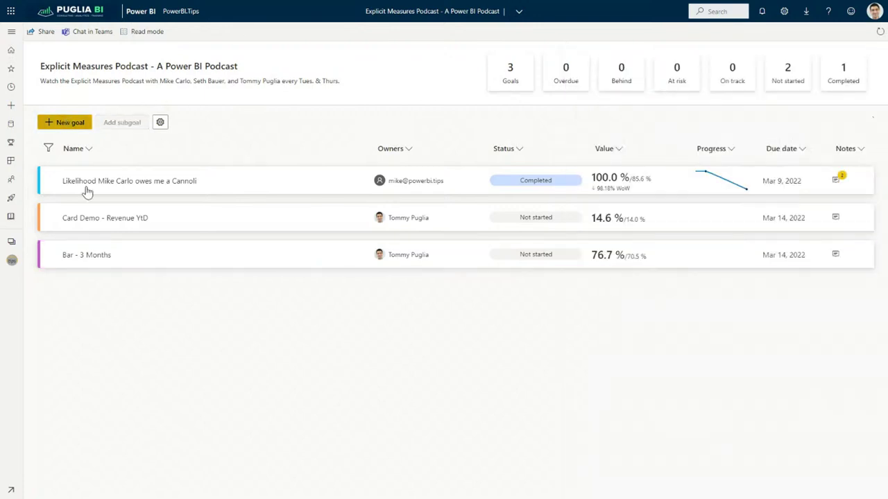
pyautogui.write('Line')
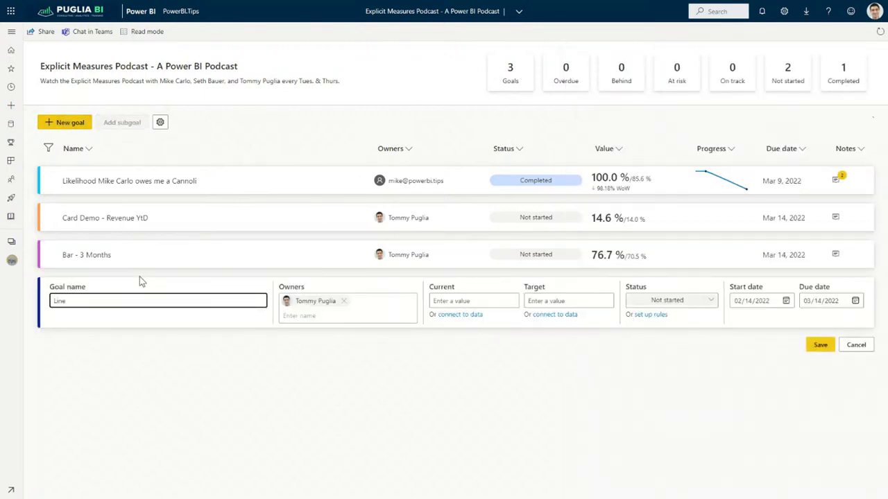
pyautogui.click(450, 315)
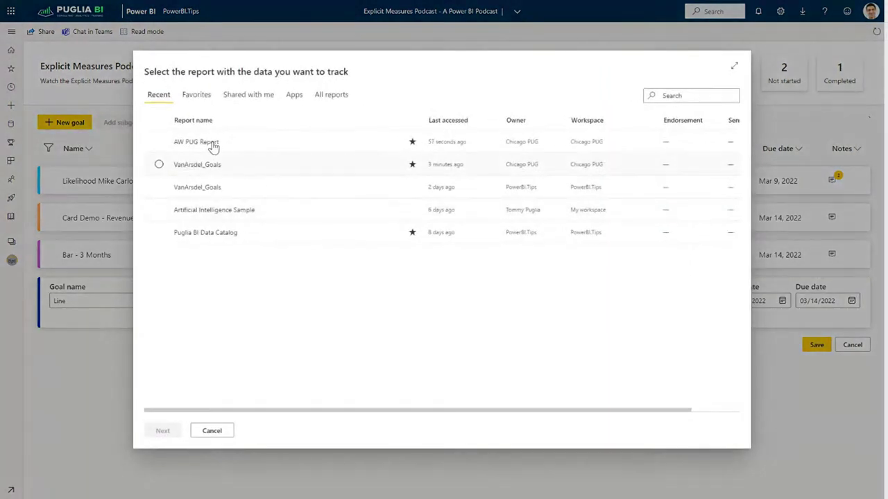
pyautogui.click(207, 97)
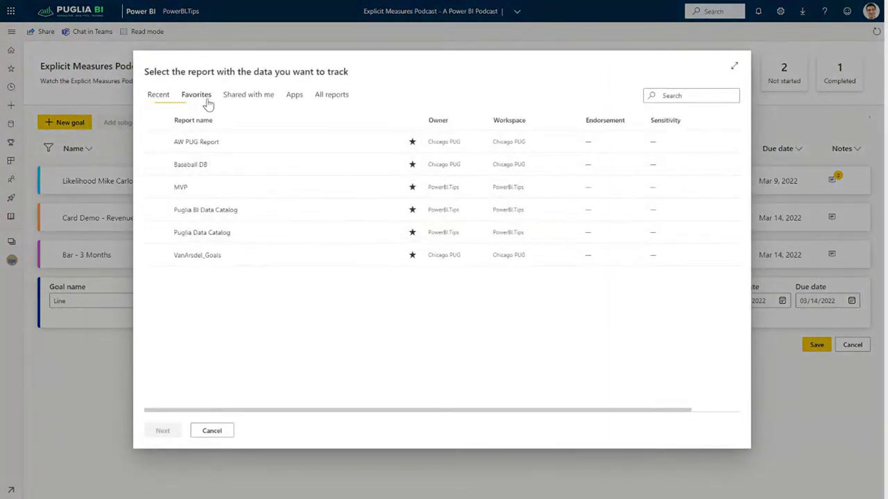
pyautogui.click(203, 258)
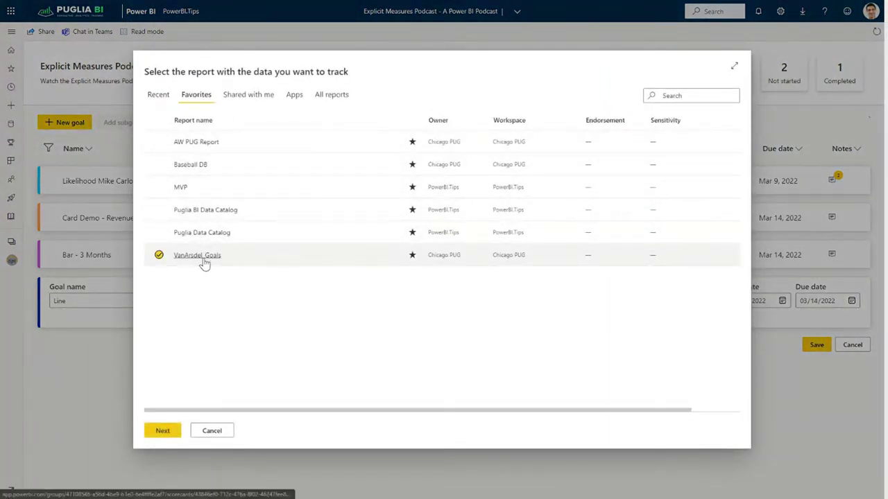
pyautogui.click(166, 431)
pyautogui.click(734, 65)
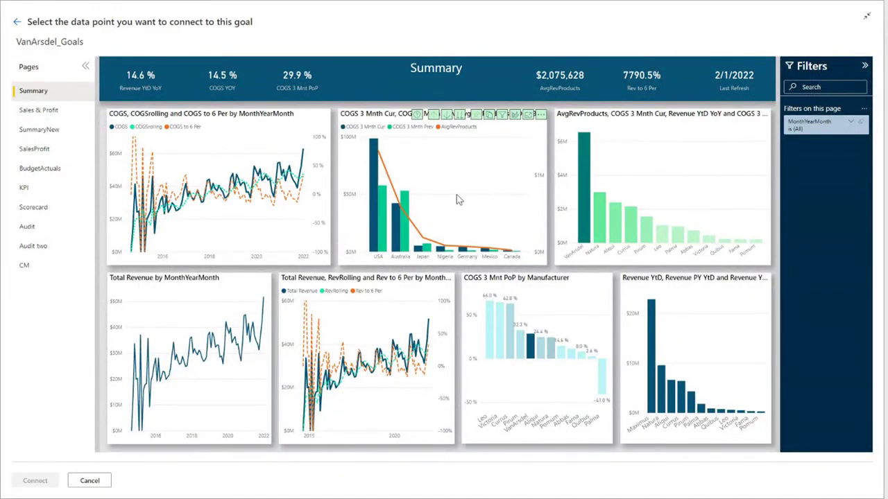
# Connect the current value to the COGS to 6 Per measure of the Summary page's COGS line chart, tracking all data in the time series
pyautogui.click(305, 180)
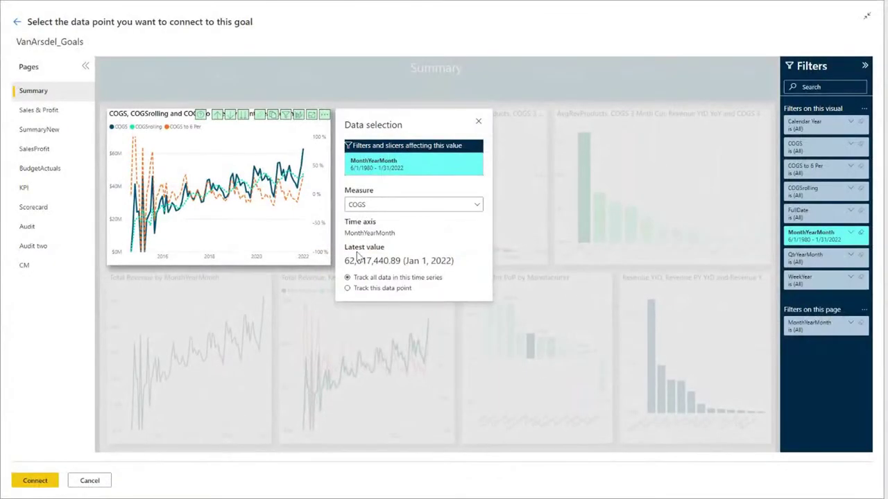
pyautogui.click(369, 207)
pyautogui.click(368, 249)
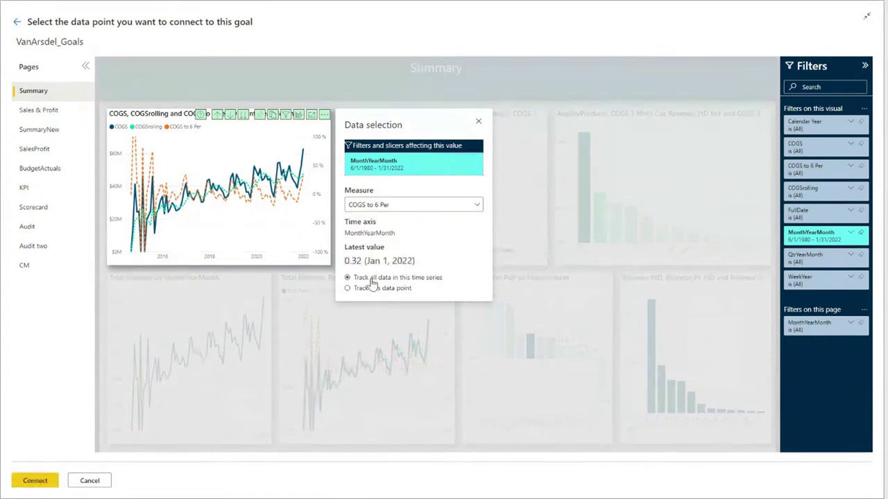
pyautogui.click(37, 481)
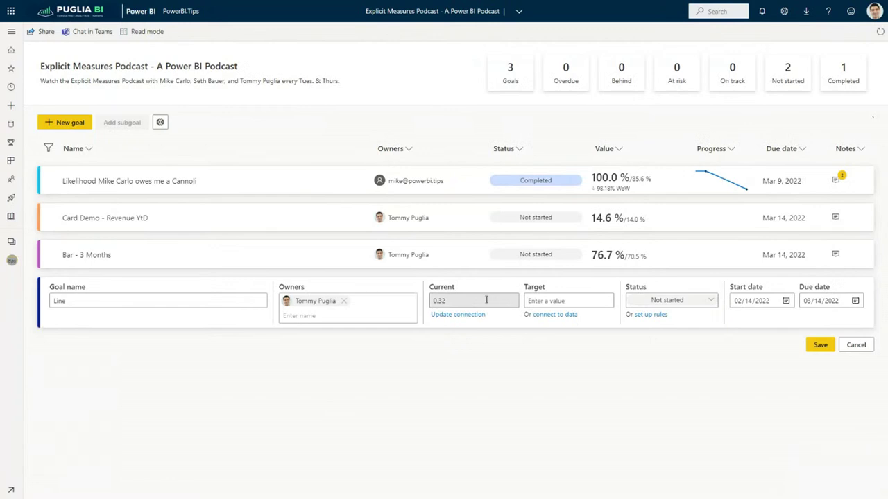
# Format the Line goal's values as a percentage with 1 decimal place
pyautogui.click(488, 300)
pyautogui.click(541, 261)
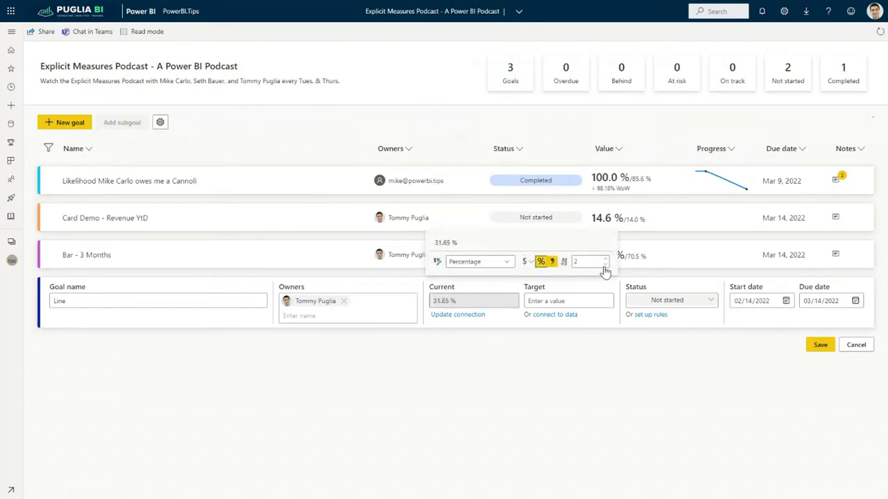
pyautogui.click(605, 264)
# Set the Line goal's target to 30% and its status to On track, and save the goal
pyautogui.click(581, 297)
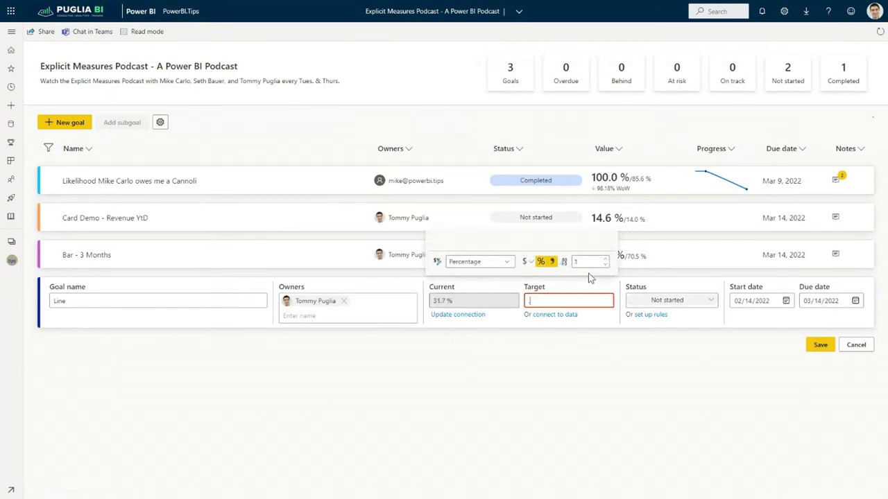
pyautogui.write('30')
pyautogui.click(662, 304)
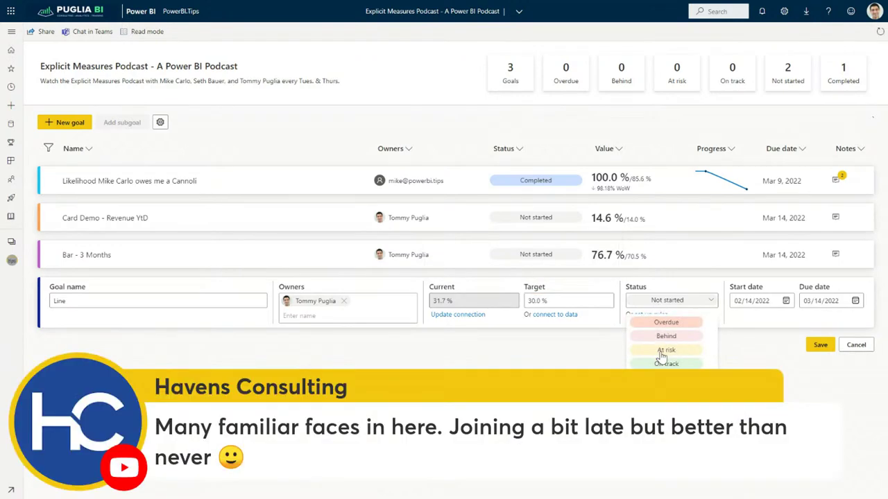
pyautogui.click(664, 363)
pyautogui.click(820, 345)
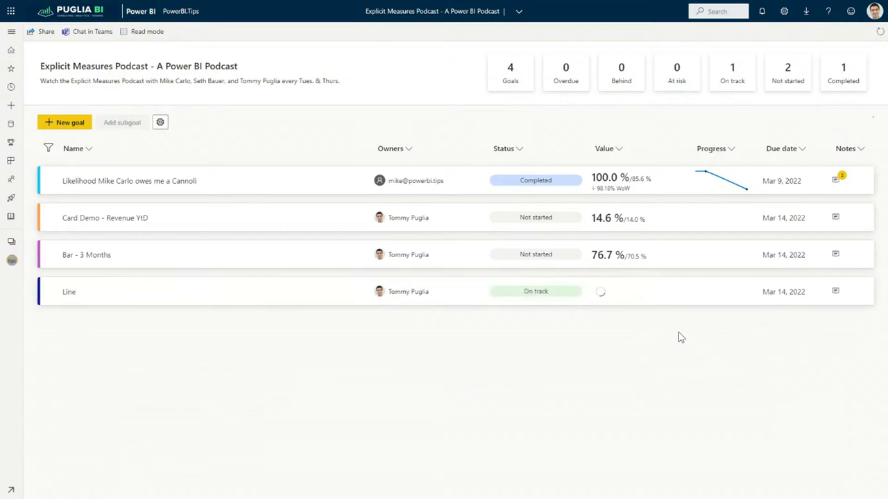
# Review the Line goal's trend chart and change history, and close its details
pyautogui.click(211, 296)
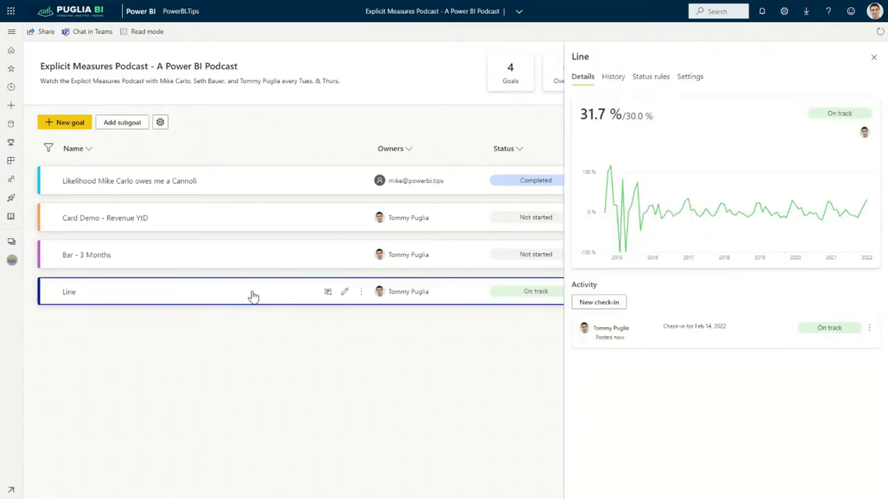
pyautogui.click(613, 78)
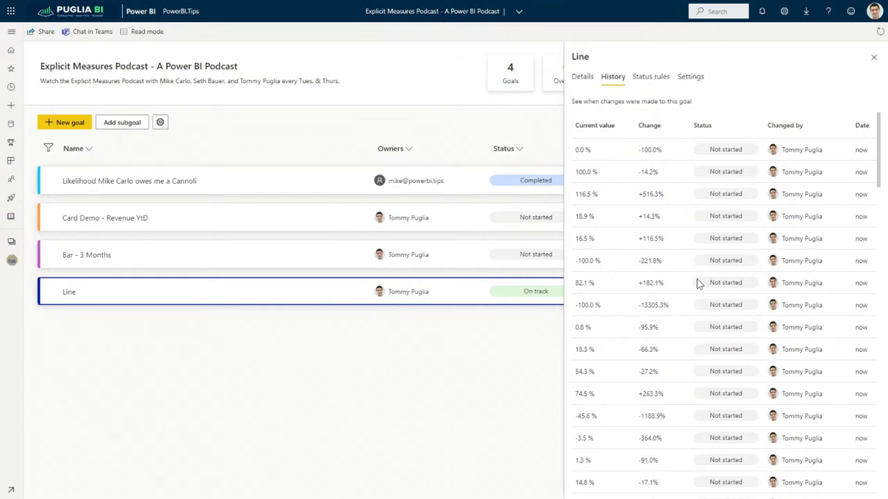
pyautogui.click(590, 77)
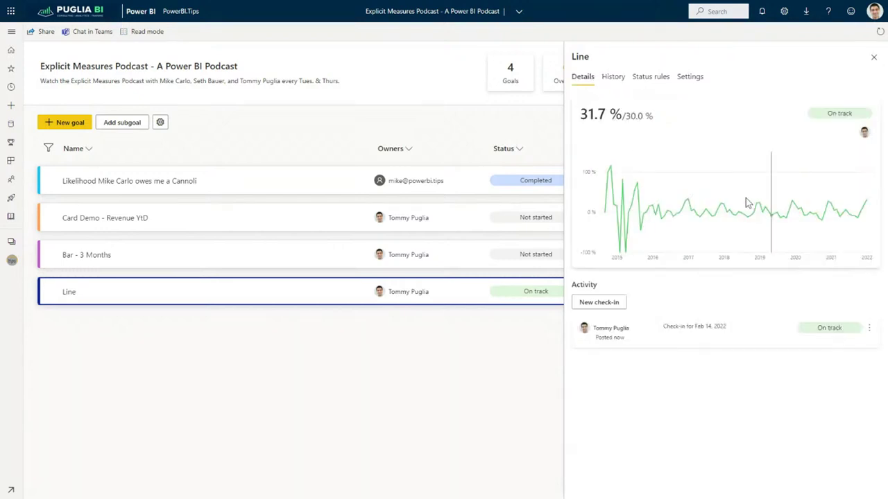
pyautogui.moveTo(689, 209)
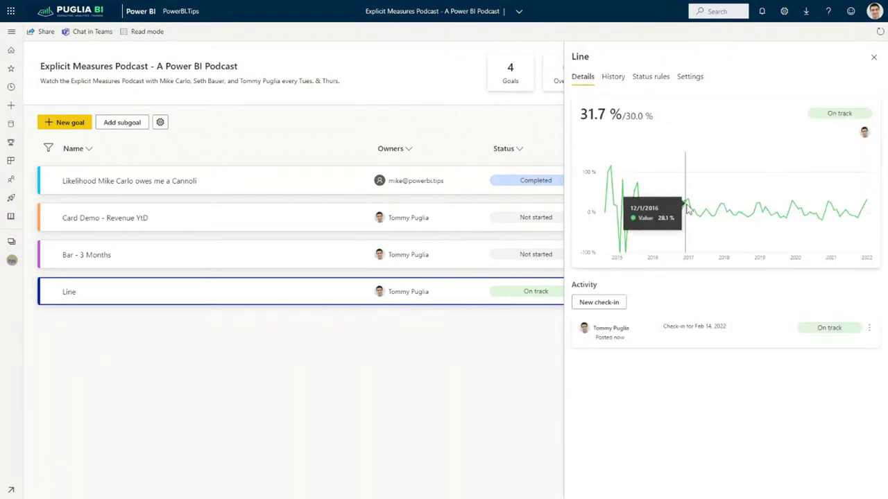
pyautogui.click(874, 57)
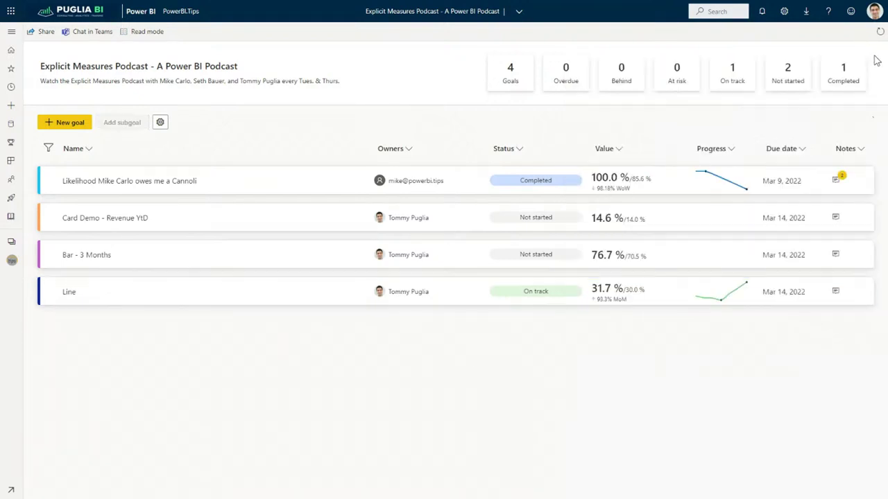